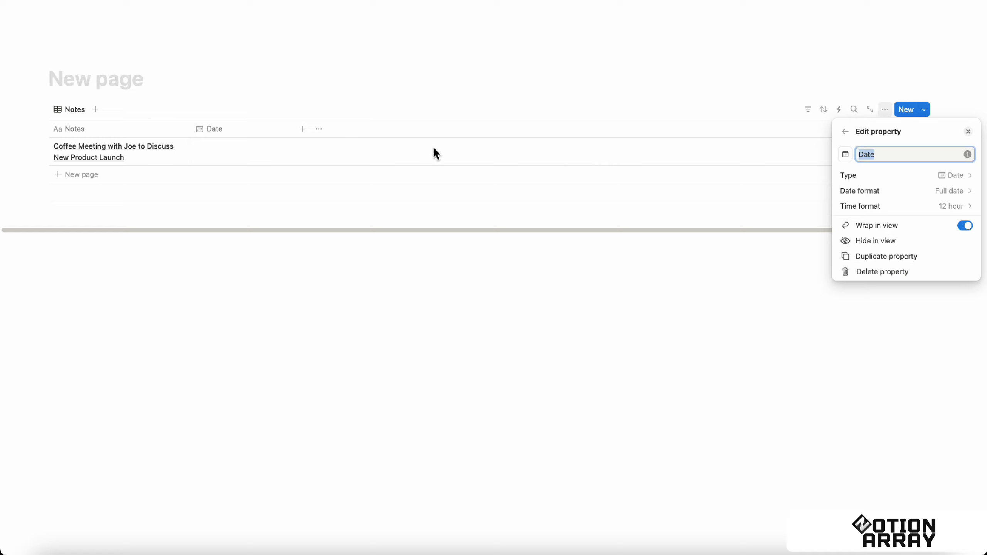
- Set the Date property's date format to Day/Month/Year
{"action": "left_click", "coordinate": [935, 199]}
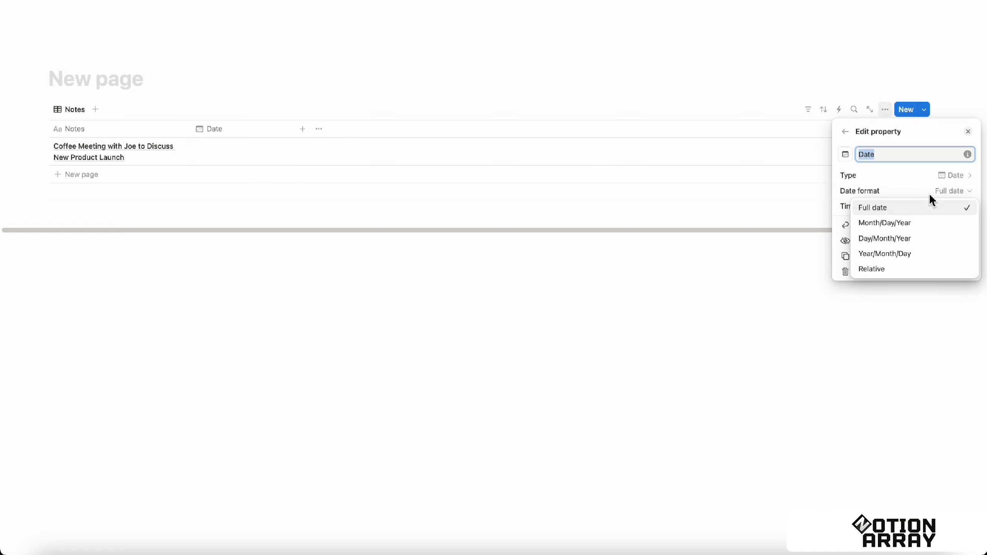
{"action": "left_click", "coordinate": [924, 227]}
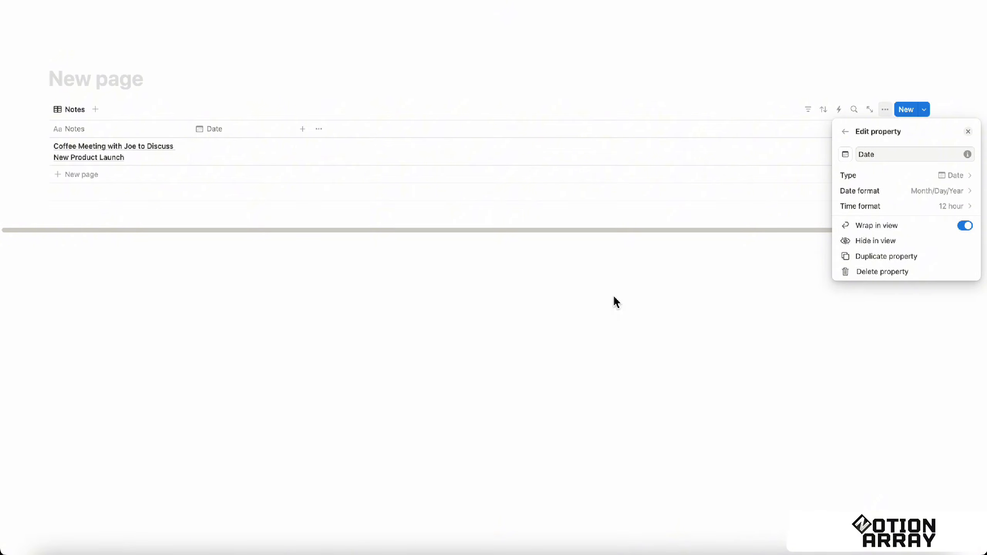
{"action": "left_click", "coordinate": [918, 195]}
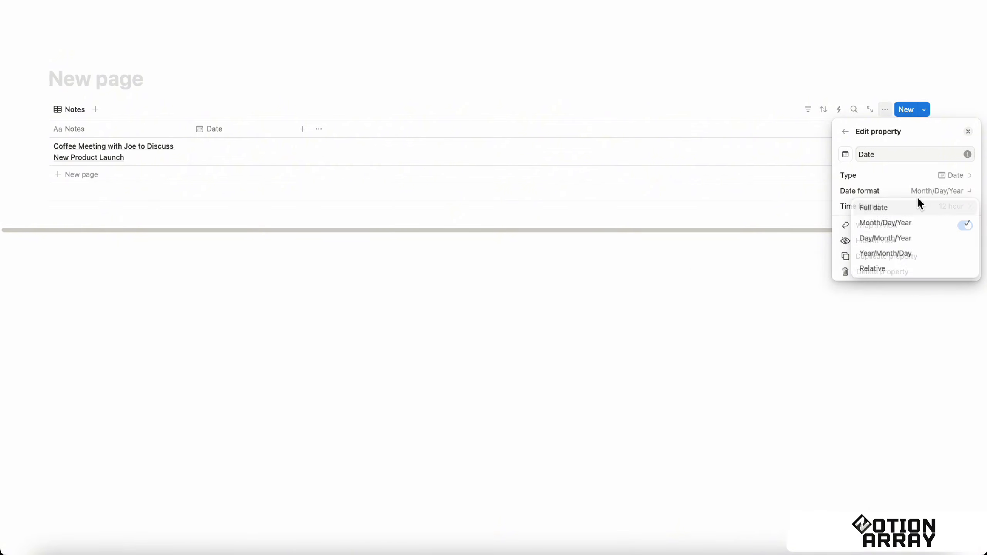
{"action": "left_click", "coordinate": [908, 241]}
{"action": "left_click", "coordinate": [679, 275]}
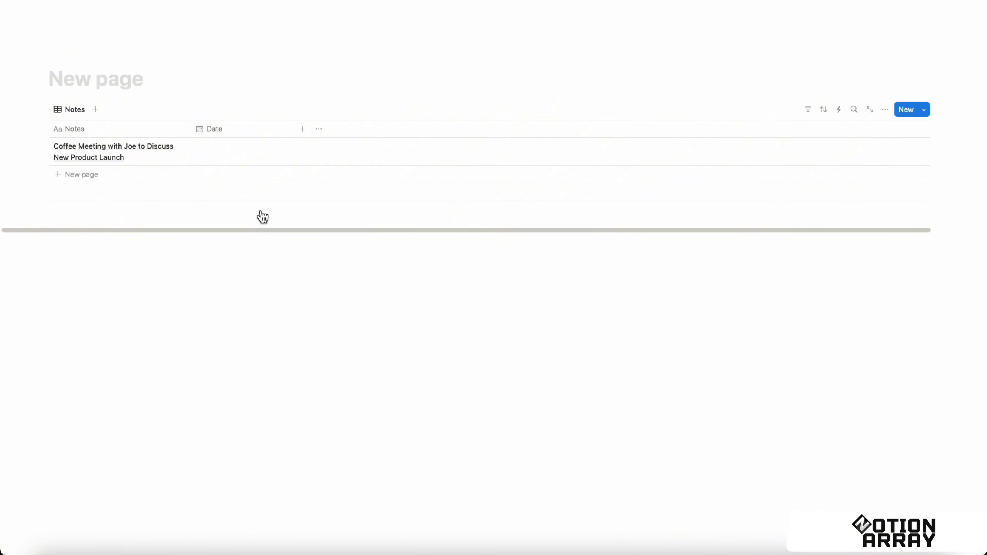
- Set the coffee meeting entry's date to 15/01/2025
{"action": "left_click", "coordinate": [234, 157]}
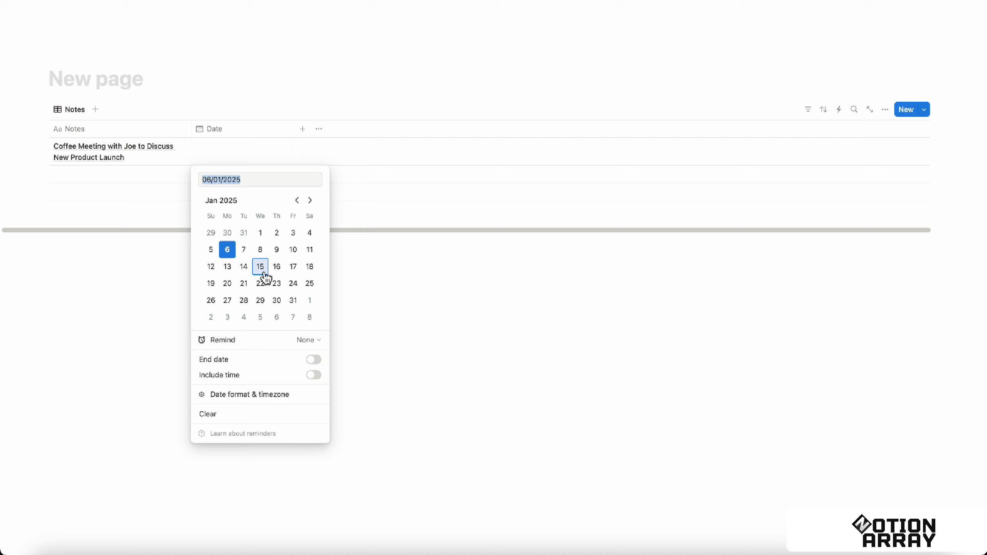
{"action": "left_click", "coordinate": [261, 267]}
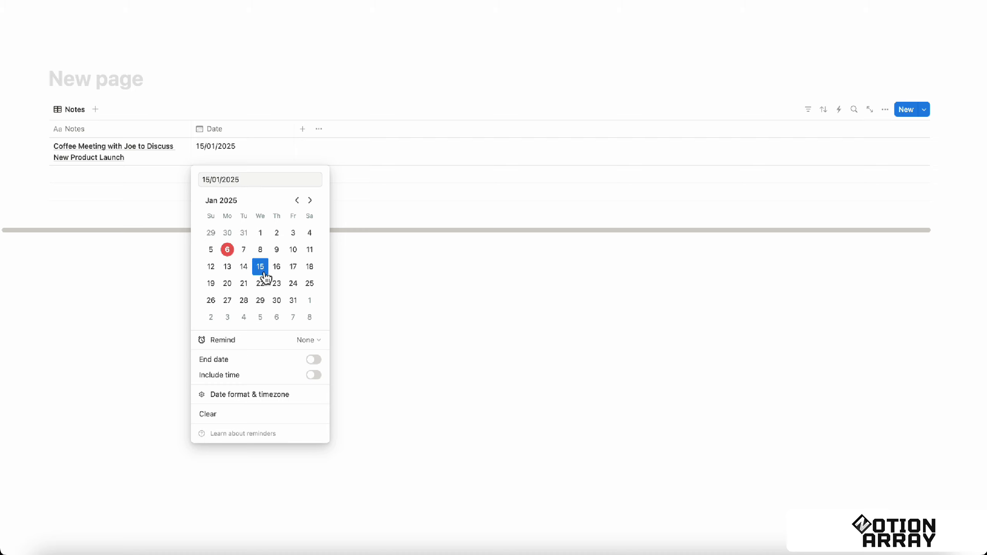
{"action": "left_click", "coordinate": [380, 274]}
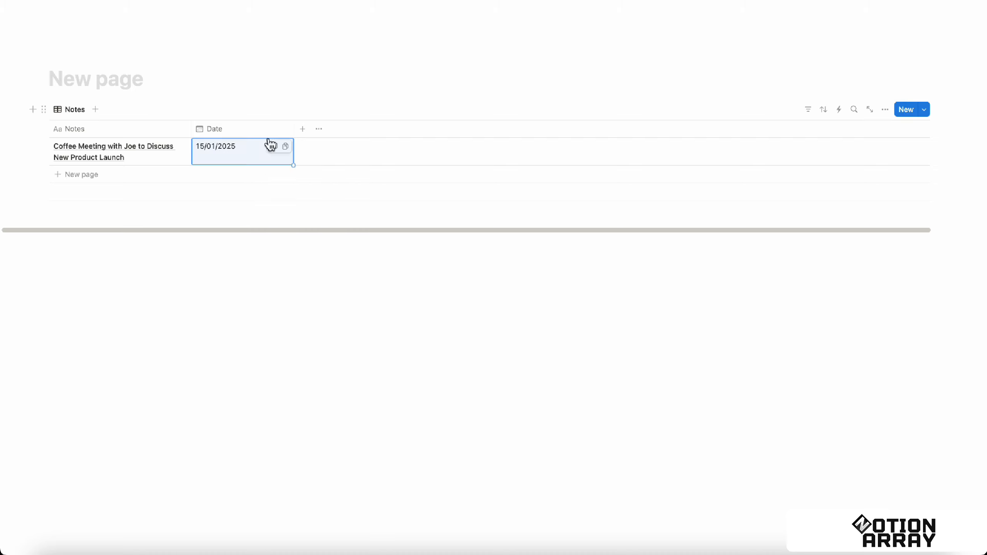
- Add a Select property to the Notes table and create the option Note in it
{"action": "left_click", "coordinate": [303, 130]}
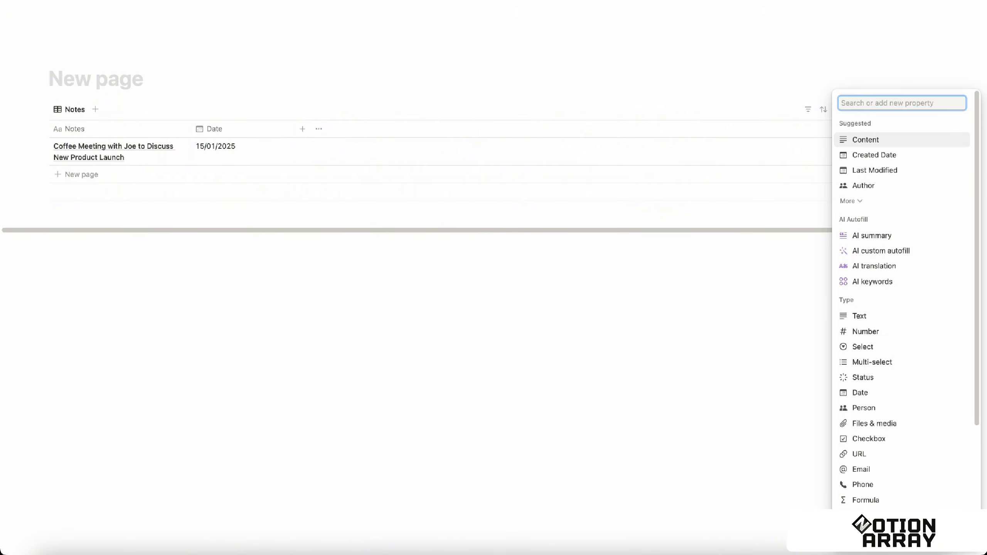
{"action": "type", "text": "select"}
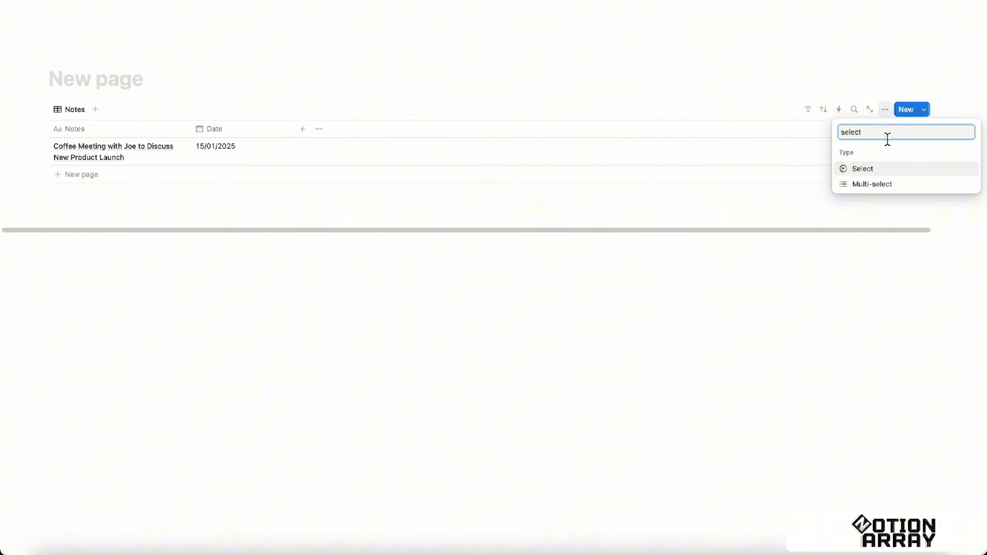
{"action": "left_click", "coordinate": [888, 171]}
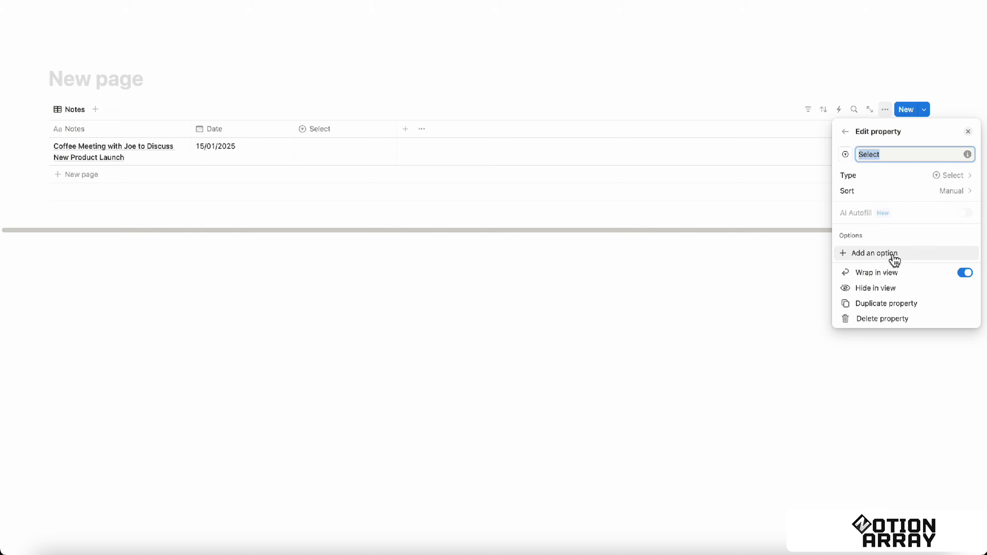
{"action": "left_click", "coordinate": [873, 255]}
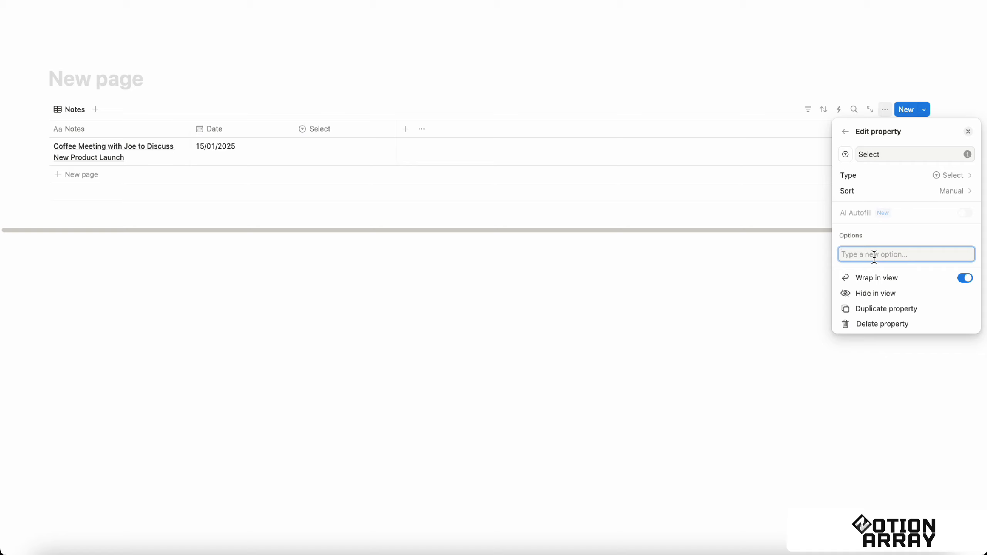
{"action": "type", "text": "Note"}
{"action": "key", "text": "Return"}
{"action": "left_click", "coordinate": [651, 296]}
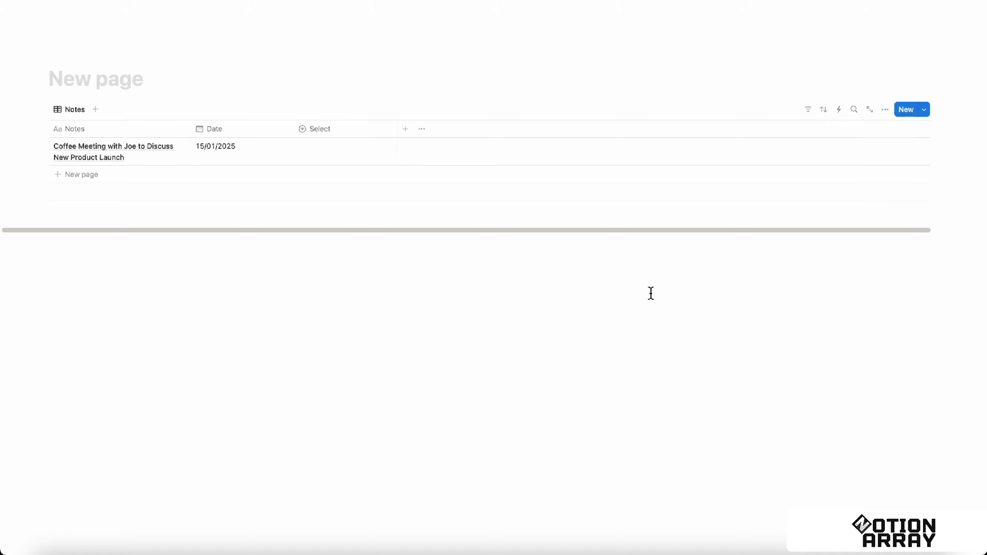
- Assign the Note option to the coffee meeting entry and open its page with an empty body for writing
{"action": "left_click", "coordinate": [333, 161]}
{"action": "left_click", "coordinate": [325, 177]}
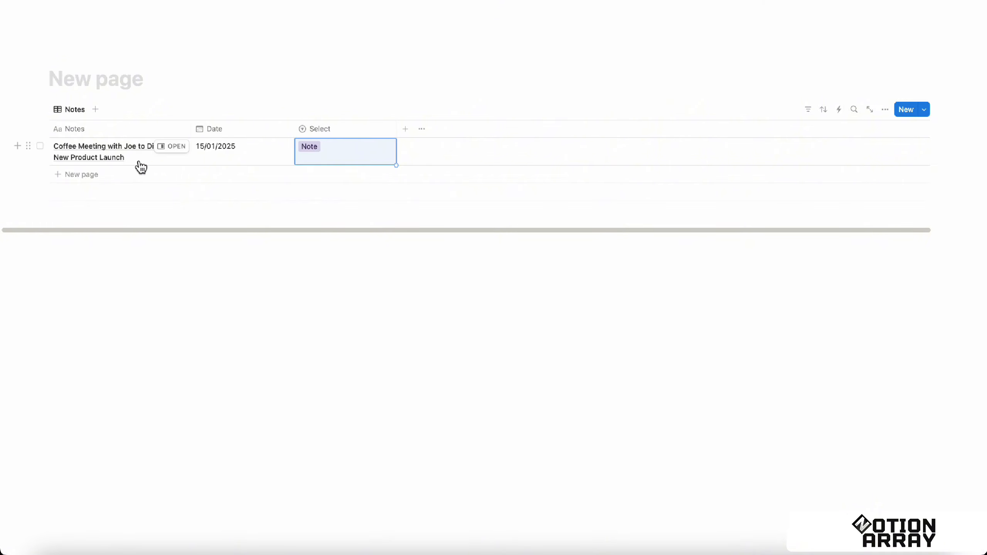
{"action": "left_click", "coordinate": [181, 149]}
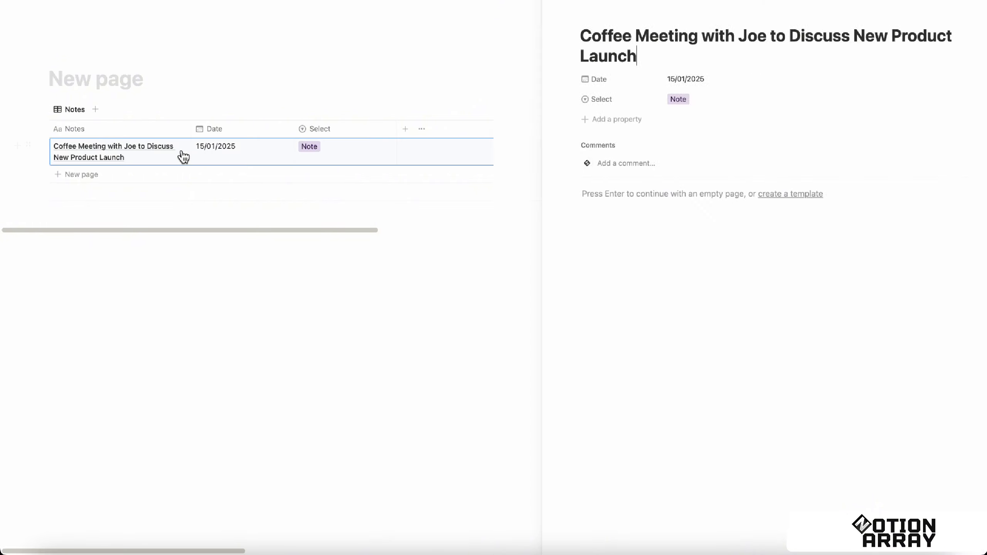
{"action": "left_click", "coordinate": [597, 215]}
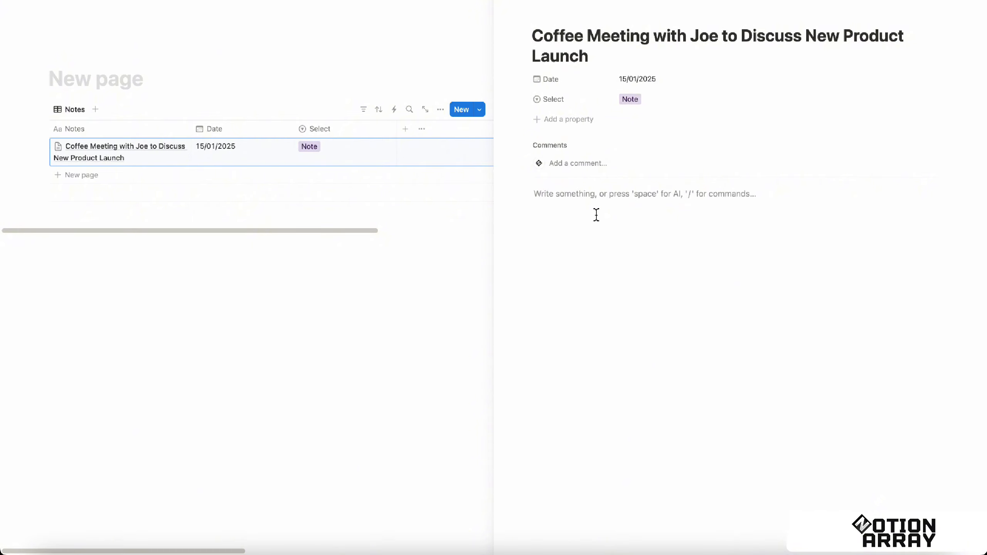
{"action": "type", "text": "/"}
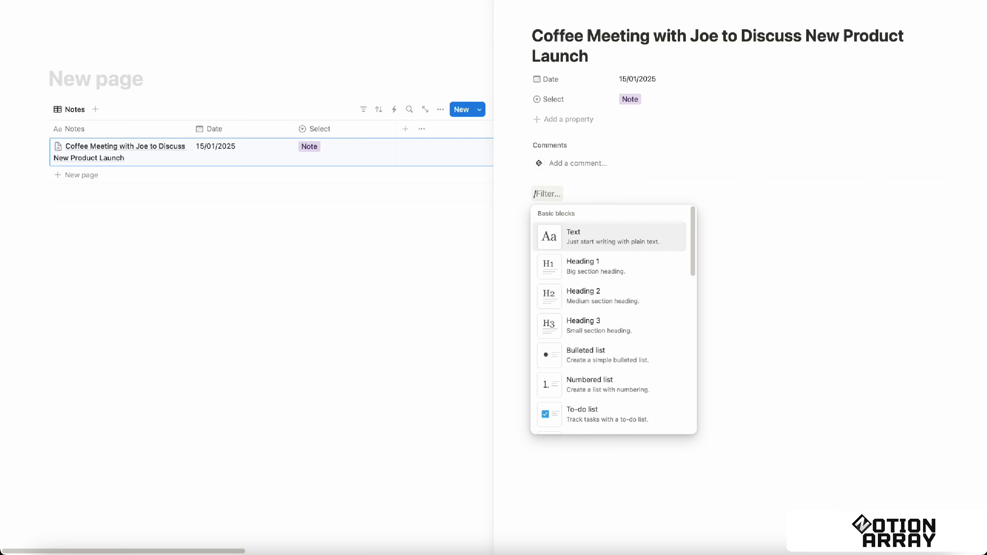
{"action": "key", "text": "BackSpace"}
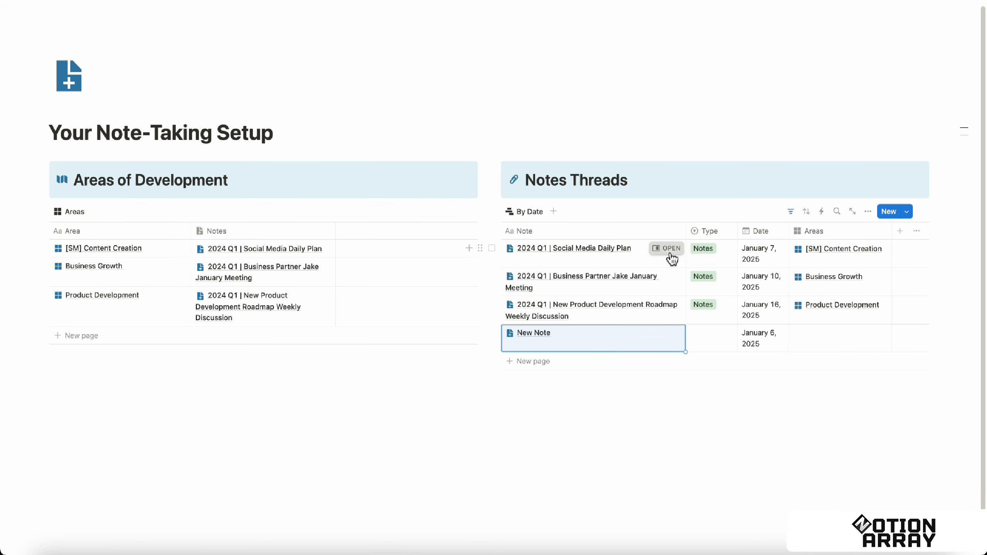
- Open the 2024 Q1 | Social Media Daily Plan note in Your Note-Taking Setup and examine its dated thread toggles
{"action": "left_click", "coordinate": [669, 249]}
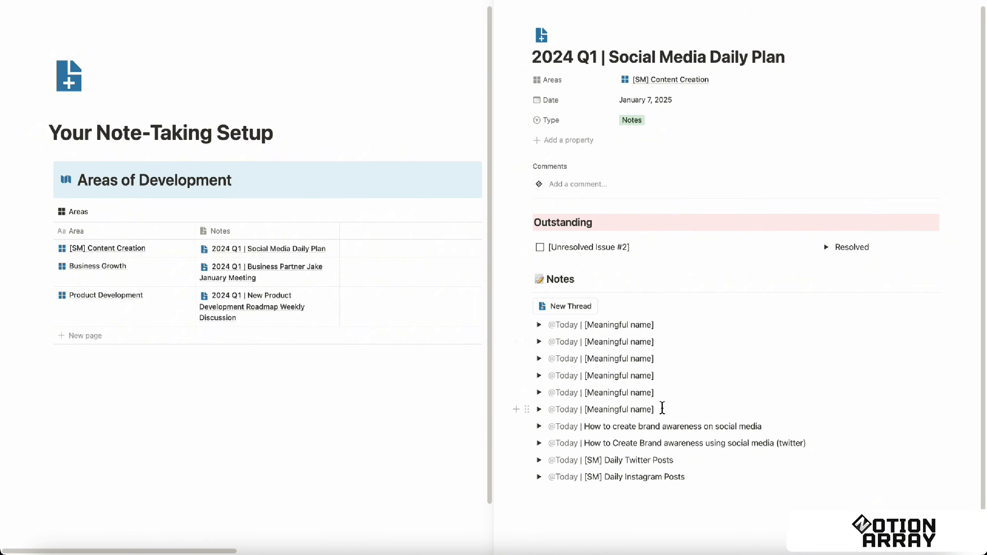
{"action": "left_click_drag", "start_coordinate": [660, 408], "coordinate": [523, 326]}
{"action": "left_click", "coordinate": [744, 339]}
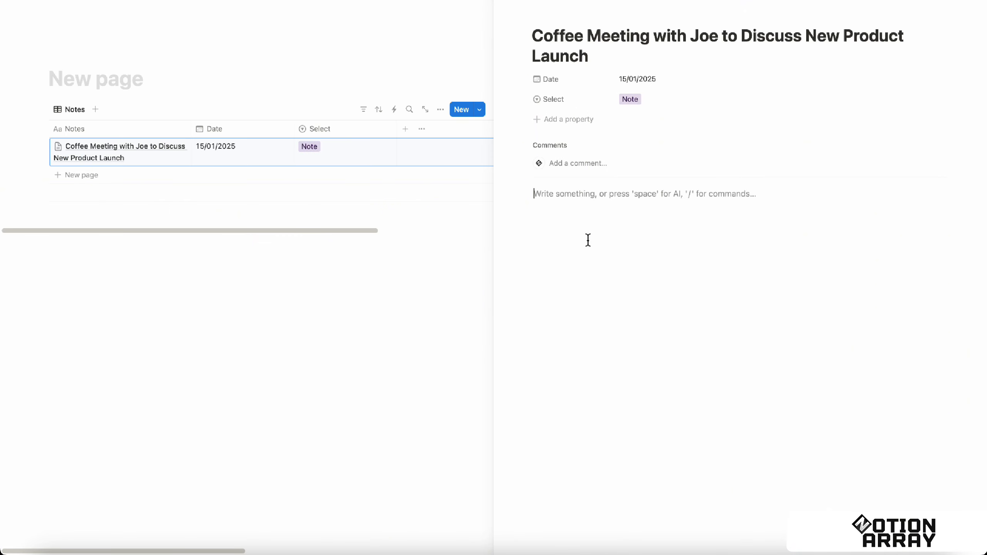
- Insert a button in the coffee meeting page's body, name it New Thread and give it the link icon
{"action": "type", "text": "/button"}
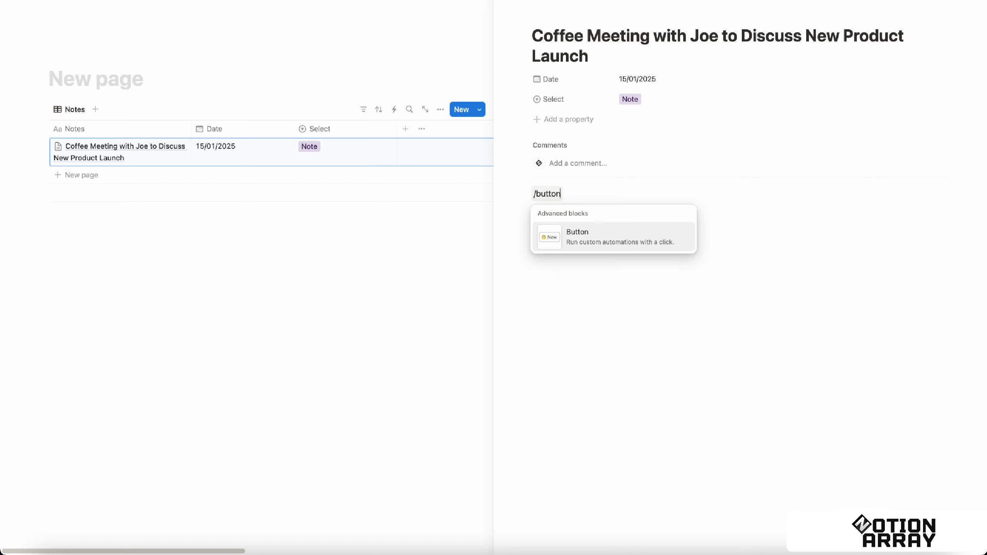
{"action": "key", "text": "Return"}
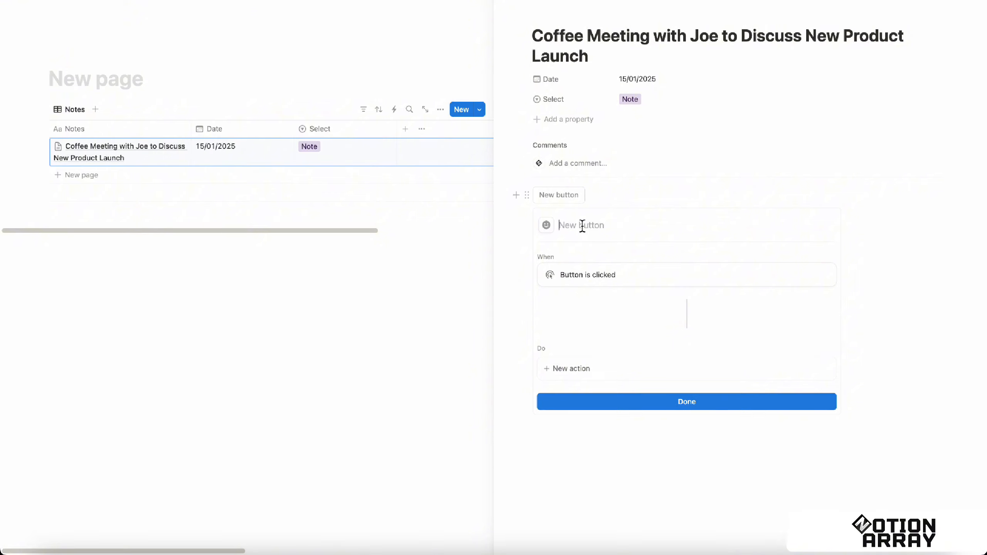
{"action": "type", "text": "New Timest"}
{"action": "key", "text": "BackSpace"}
{"action": "key", "text": "BackSpace"}
{"action": "key", "text": "BackSpace"}
{"action": "key", "text": "BackSpace"}
{"action": "key", "text": "BackSpace"}
{"action": "type", "text": "hread"}
{"action": "left_click", "coordinate": [546, 225]}
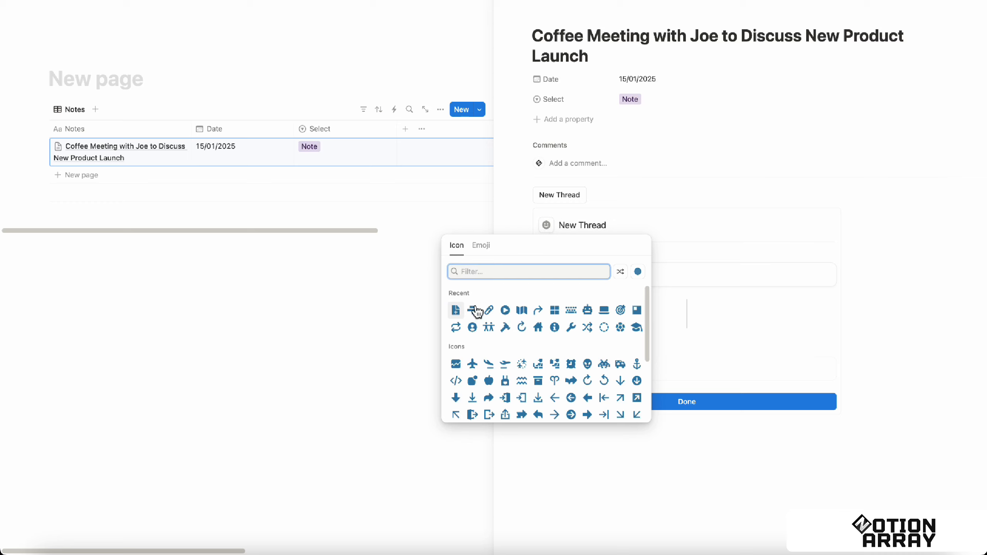
{"action": "left_click", "coordinate": [496, 318]}
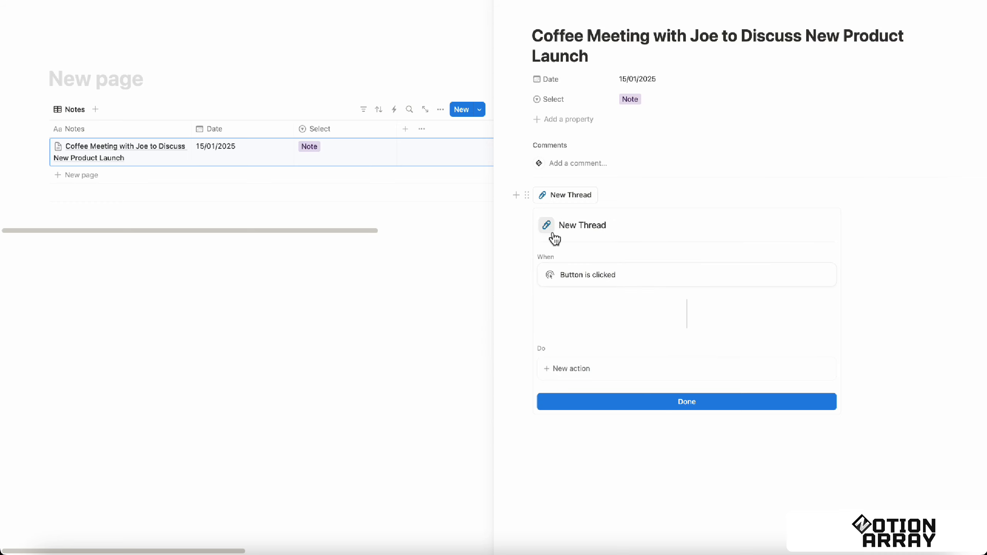
- Give the New Thread button an Insert blocks action containing a toggle list
{"action": "left_click", "coordinate": [589, 376]}
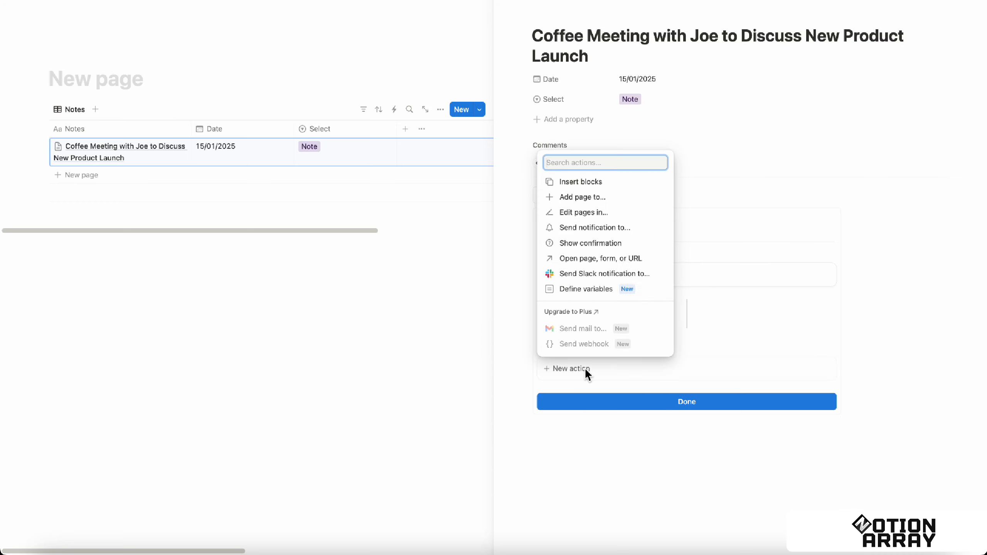
{"action": "left_click", "coordinate": [604, 183]}
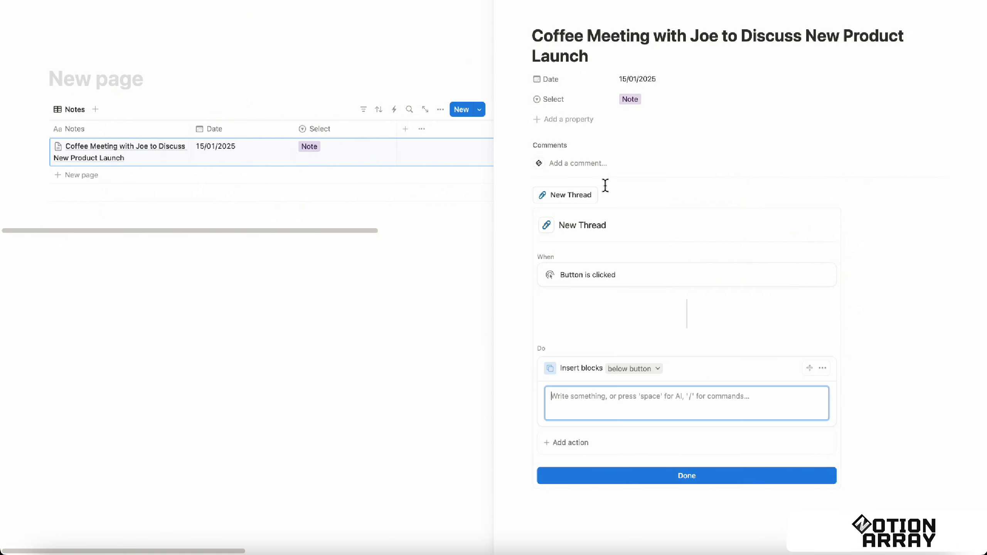
{"action": "left_click", "coordinate": [587, 399]}
{"action": "type", "text": "/toggle"}
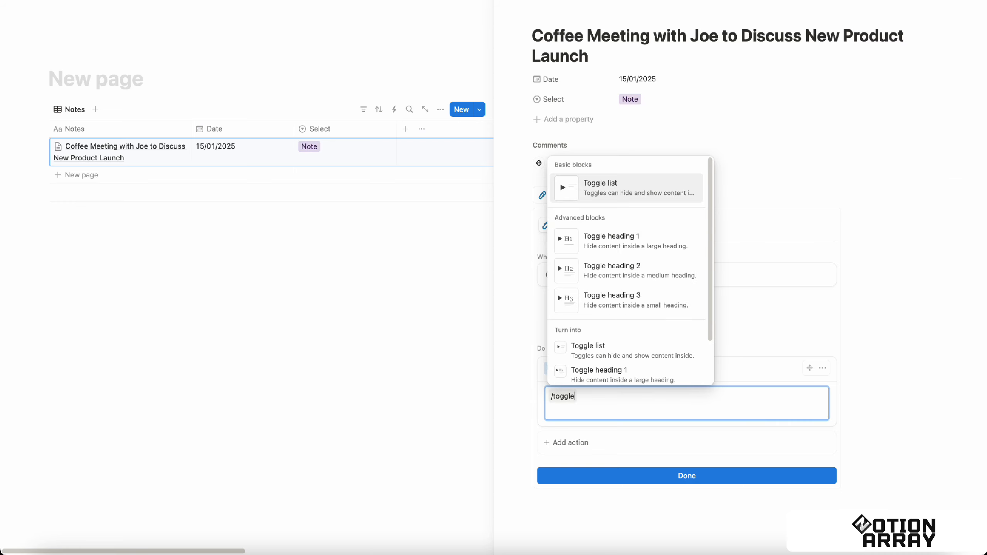
{"action": "key", "text": "Return"}
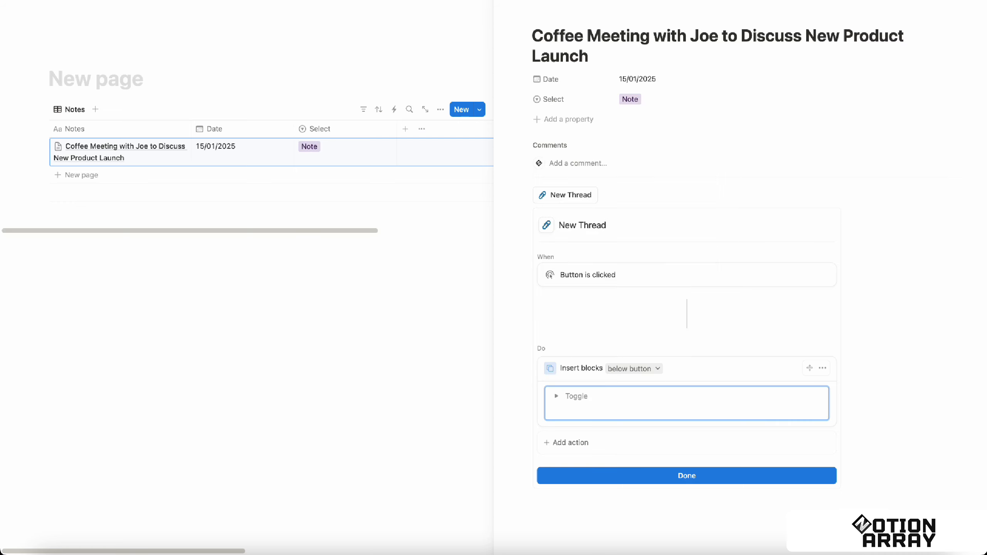
- Title the button's toggle with a dynamic Today date (date when duplicated) followed by "| [Meaningful Note]"
{"action": "type", "text": "@date"}
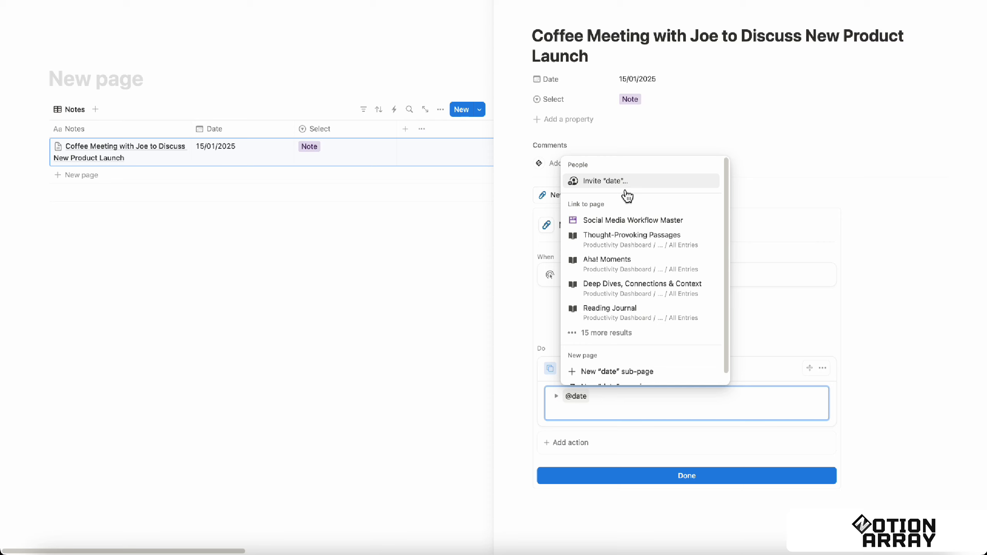
{"action": "key", "text": "BackSpace"}
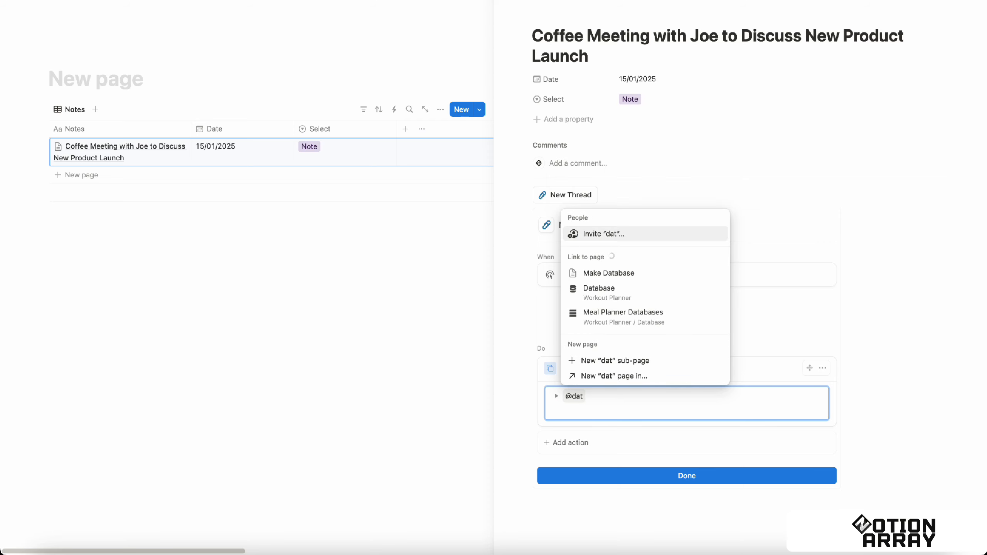
{"action": "key", "text": "BackSpace"}
{"action": "key", "text": "BackSpace"}
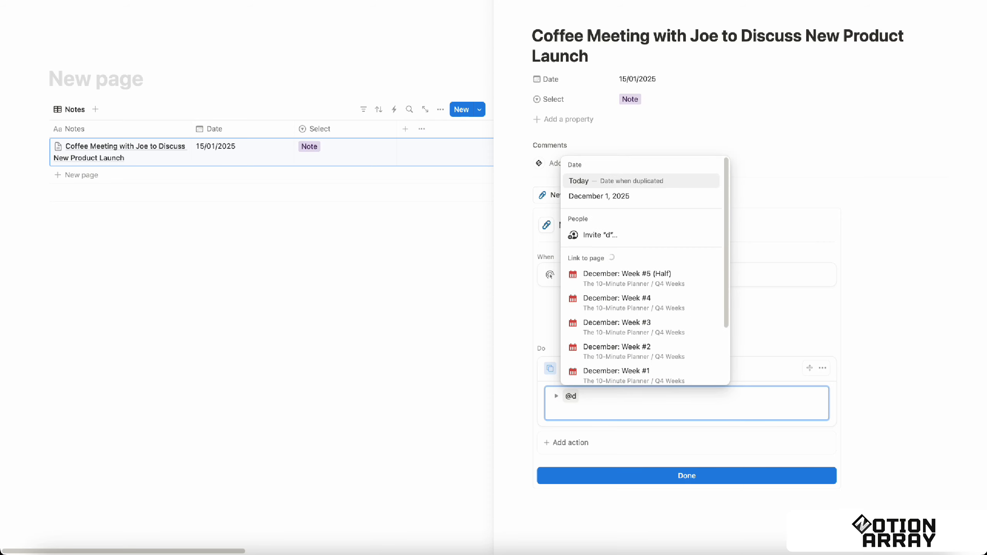
{"action": "left_click", "coordinate": [643, 181]}
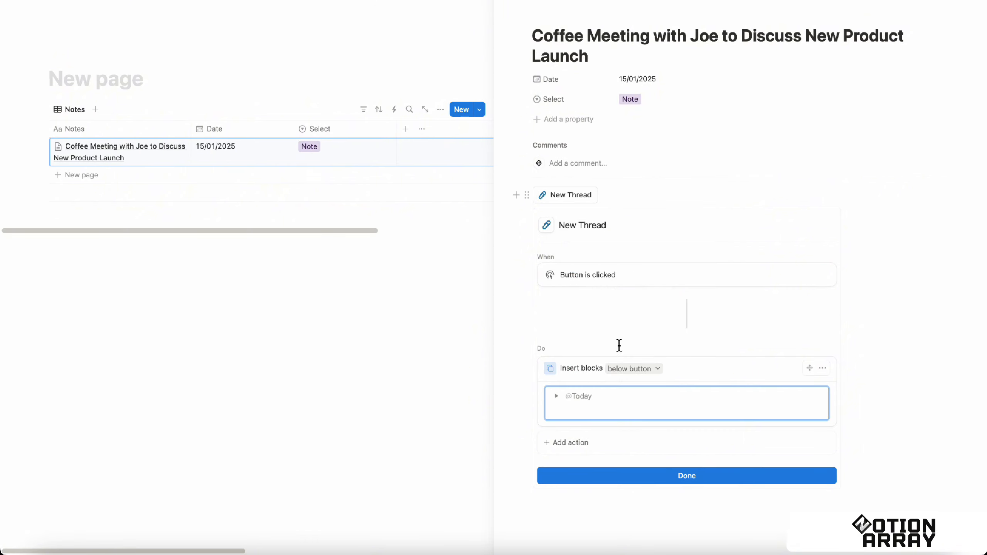
{"action": "type", "text": "|"}
{"action": "type", "text": "[Meaningful"}
{"action": "type", "text": "Note"}
- Expand the toggle in the button's Insert blocks action and insert a divider inside it
{"action": "left_click", "coordinate": [557, 396]}
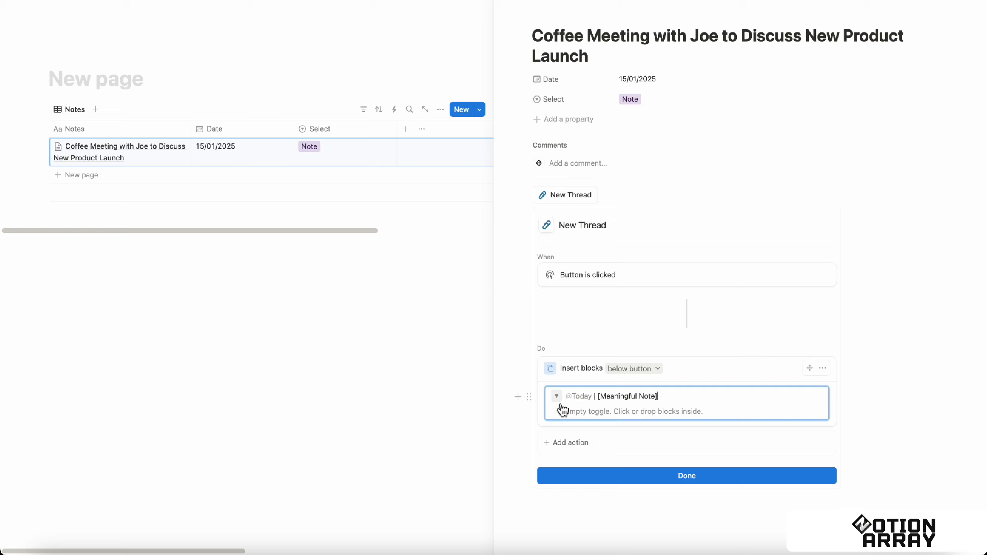
{"action": "left_click", "coordinate": [583, 411]}
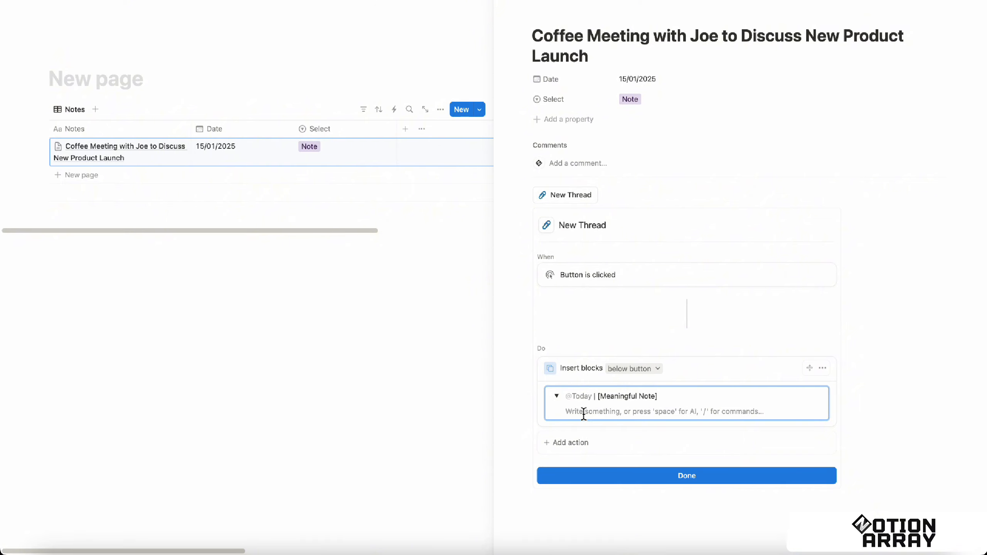
{"action": "key", "text": "Return"}
{"action": "key", "text": "Return"}
{"action": "left_click", "coordinate": [595, 419]}
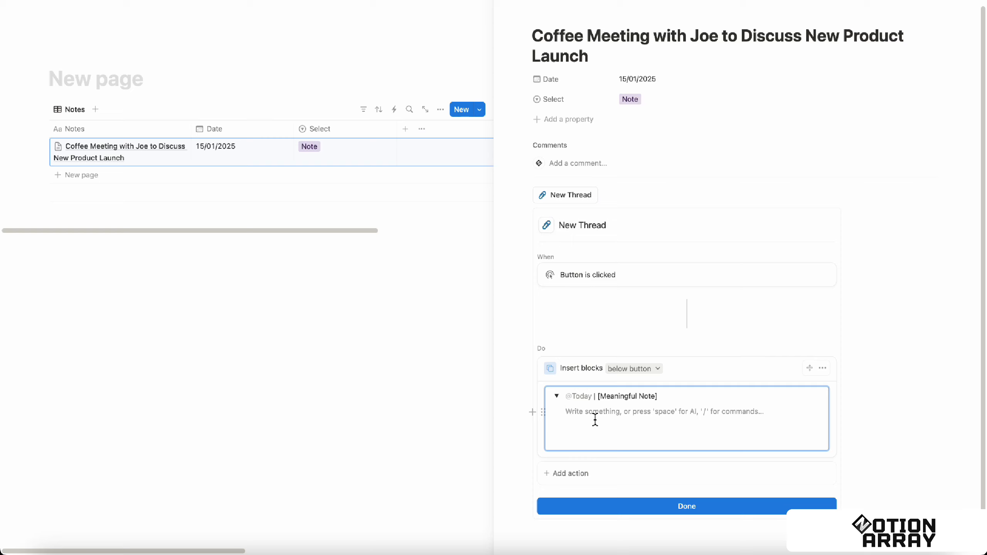
{"action": "type", "text": "-"}
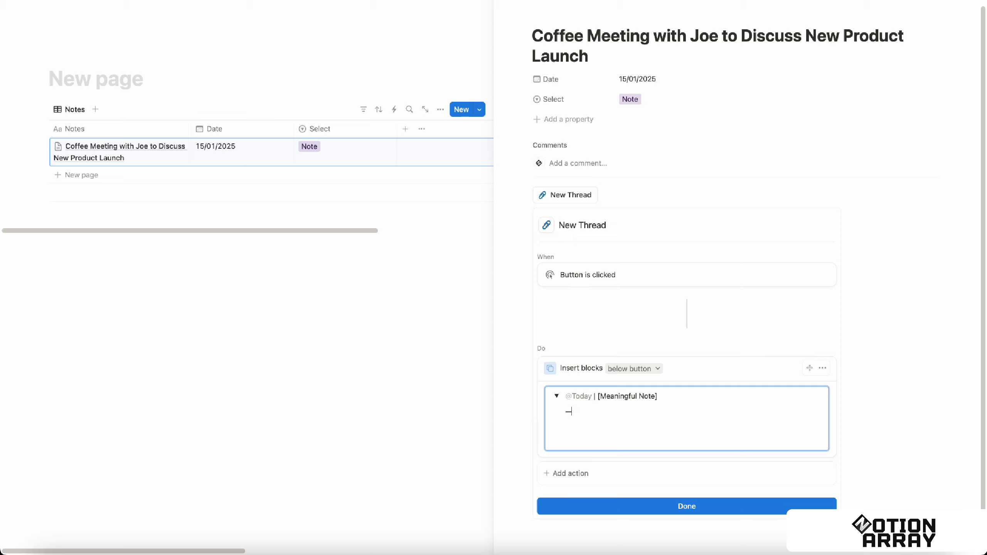
{"action": "type", "text": "-"}
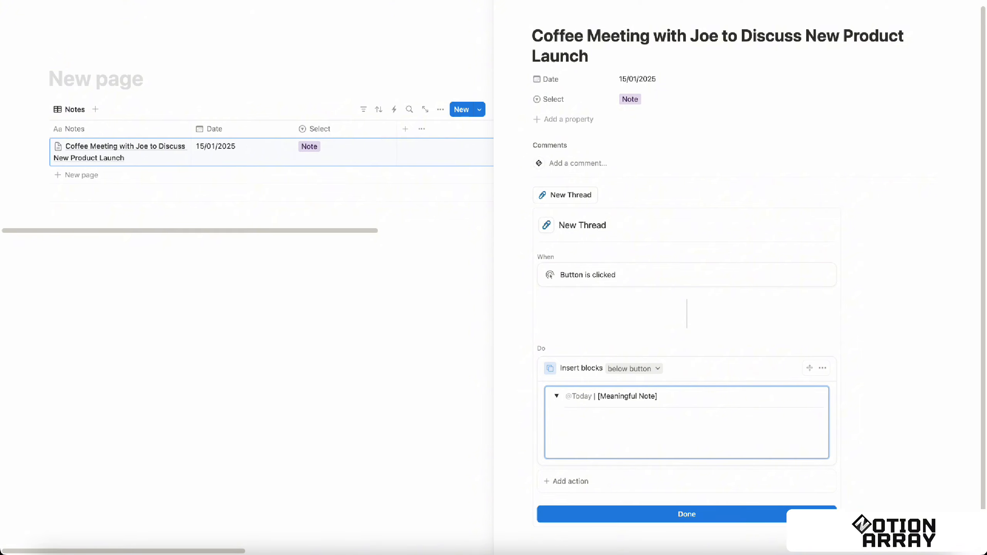
{"action": "left_click", "coordinate": [611, 421]}
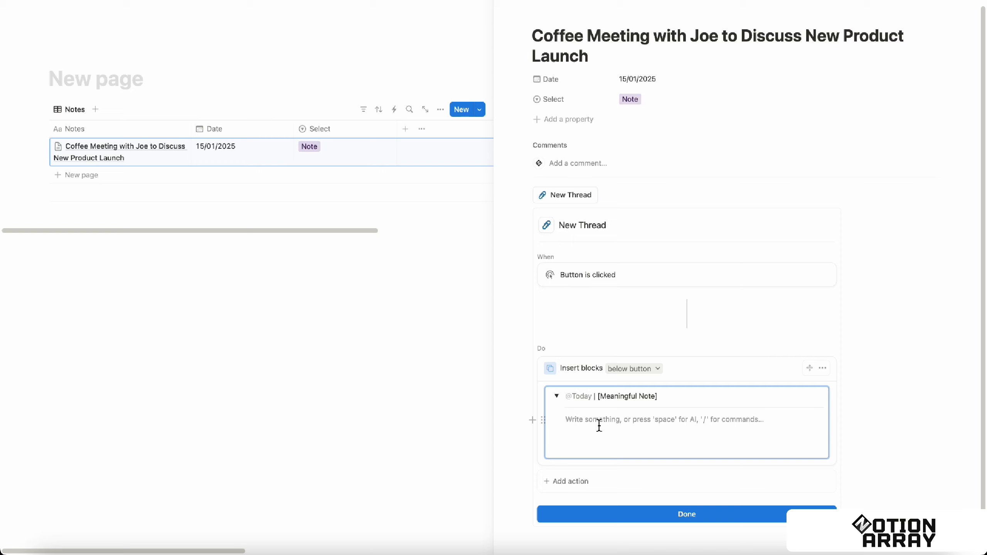
- Add a Heading 3 reading "Notes" above the divider inside the button's toggle
{"action": "left_click", "coordinate": [676, 403]}
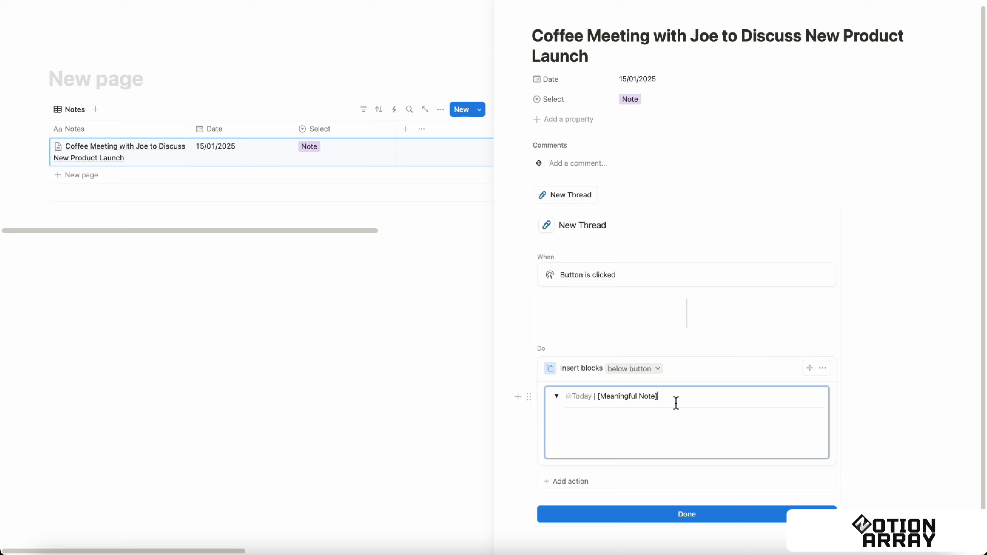
{"action": "key", "text": "Return"}
{"action": "type", "text": "Note"}
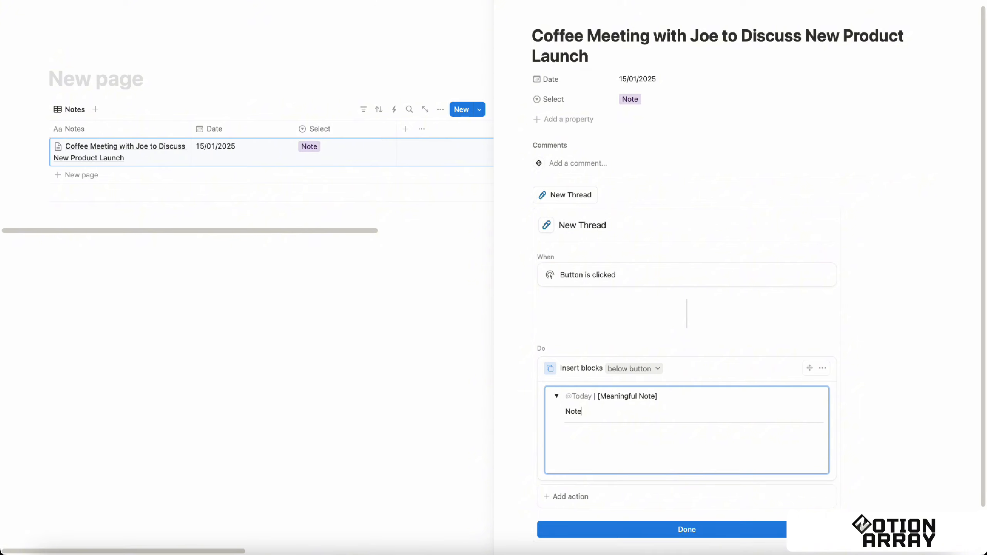
{"action": "key", "text": "BackSpace"}
{"action": "key", "text": "BackSpace"}
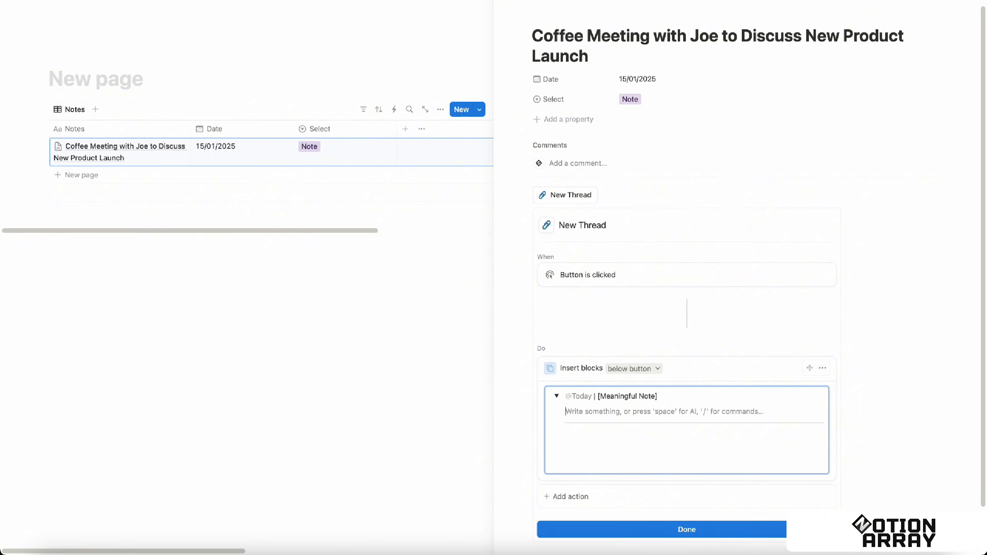
{"action": "type", "text": "/h3"}
{"action": "key", "text": "Return"}
{"action": "type", "text": "Notes"}
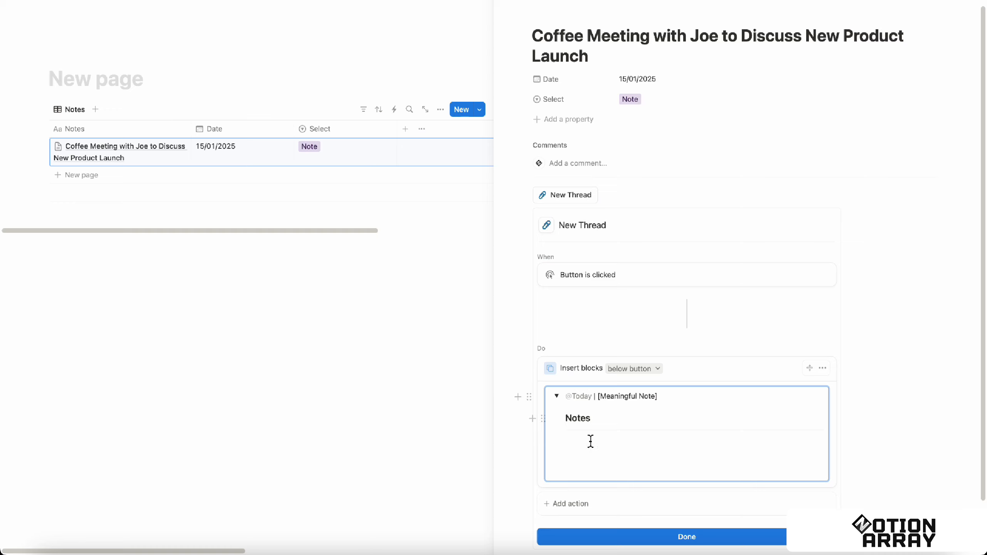
- Add the bullet "New Note here" below the divider in the button's toggle
{"action": "key", "text": "Return"}
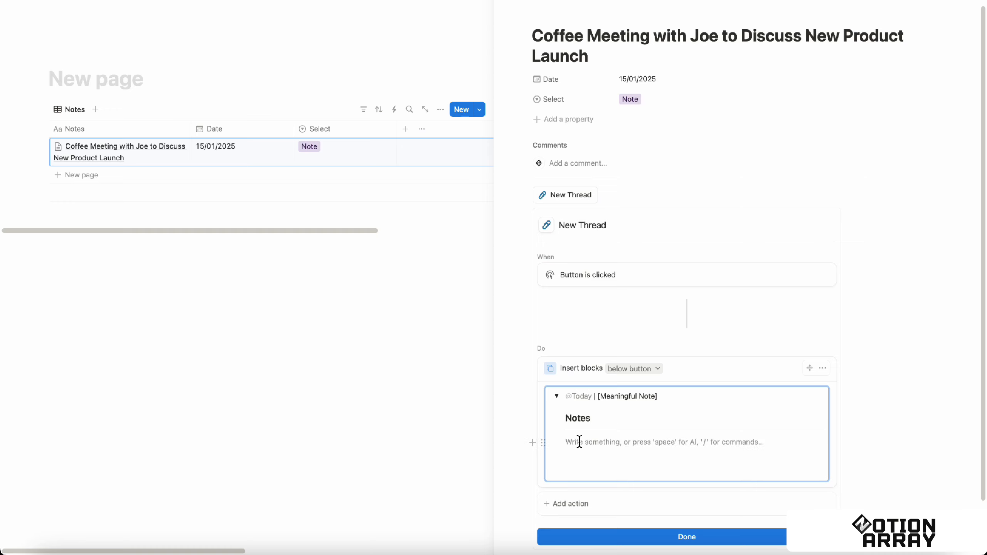
{"action": "type", "text": "-"}
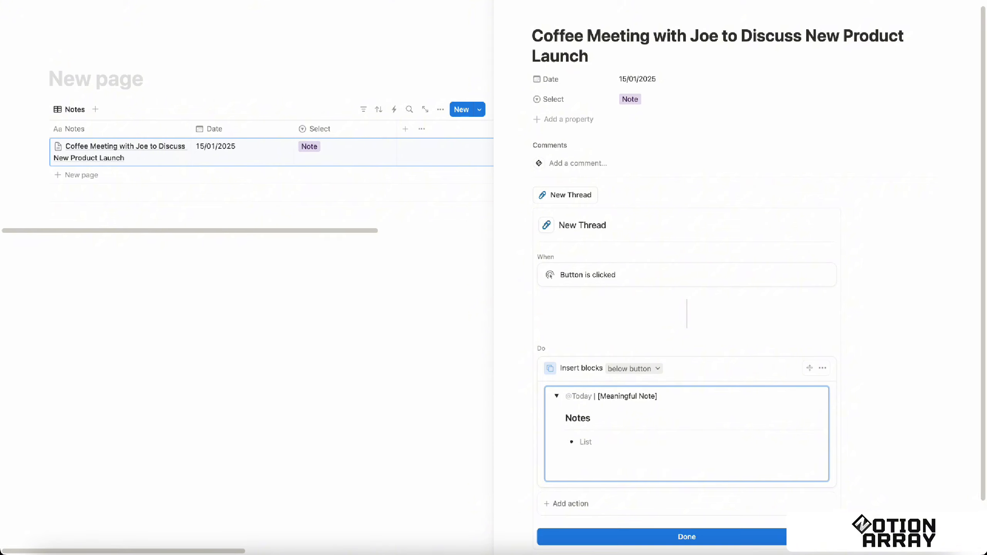
{"action": "type", "text": " New Note here"}
- Give the Notes heading in the button's toggle a yellow background
{"action": "left_click", "coordinate": [598, 417]}
{"action": "left_click", "coordinate": [533, 419]}
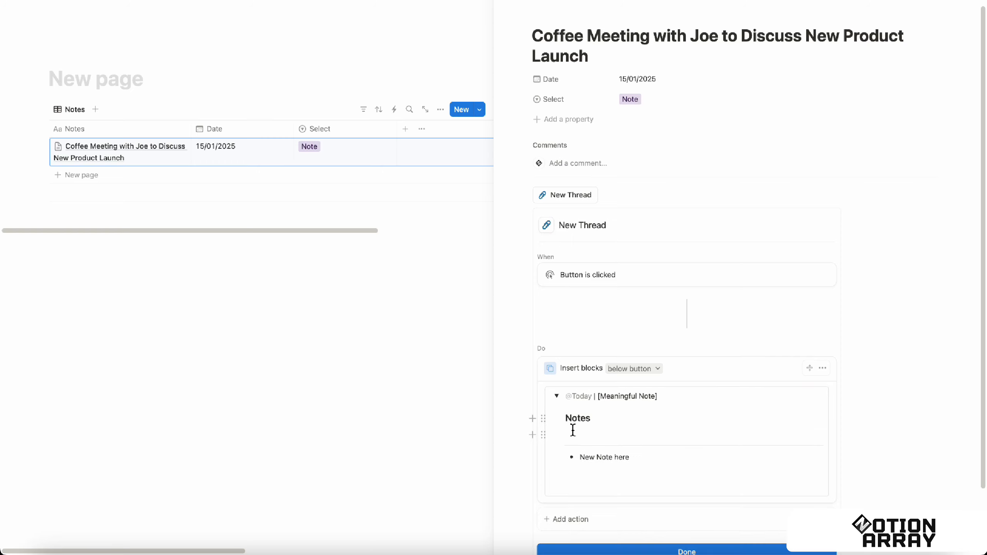
{"action": "key", "text": "super+z"}
{"action": "left_click", "coordinate": [545, 421]}
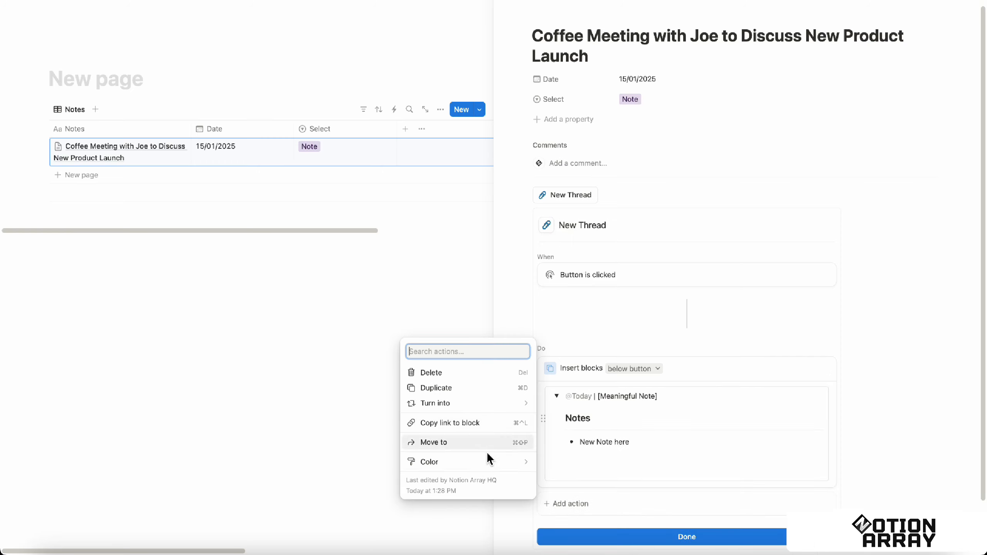
{"action": "mouse_move", "coordinate": [503, 470]}
{"action": "left_click", "coordinate": [576, 463]}
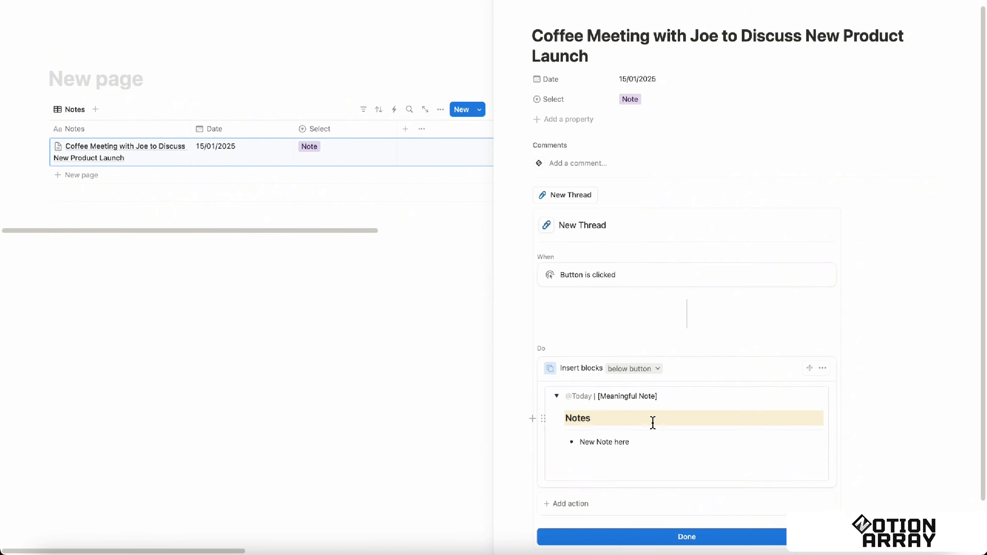
- Set the Notes heading's background color to blue
{"action": "left_click", "coordinate": [545, 420]}
{"action": "mouse_move", "coordinate": [452, 469]}
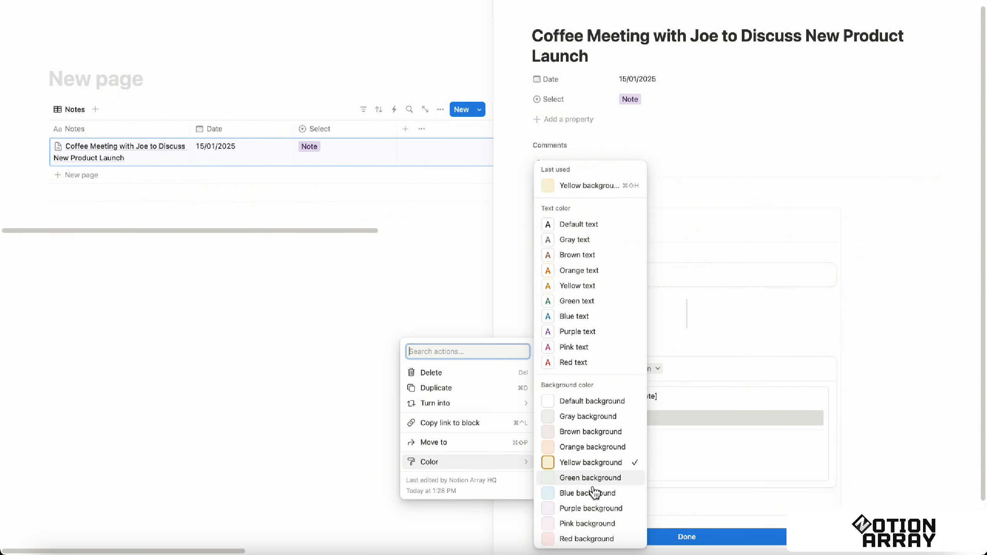
{"action": "left_click", "coordinate": [570, 492]}
{"action": "left_click", "coordinate": [627, 416]}
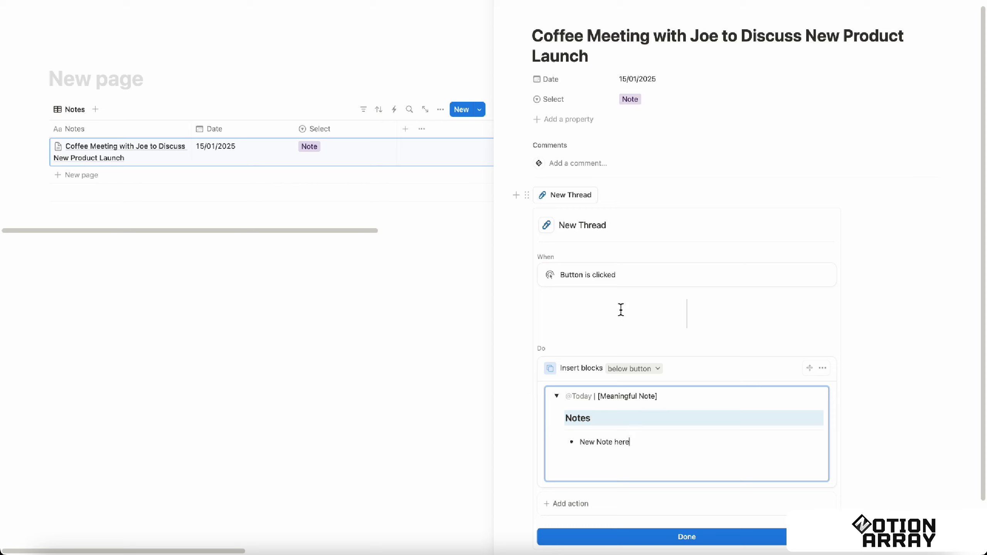
- Save the New Thread button, then run it and expand the inserted toggle to check its contents
{"action": "left_click", "coordinate": [651, 536]}
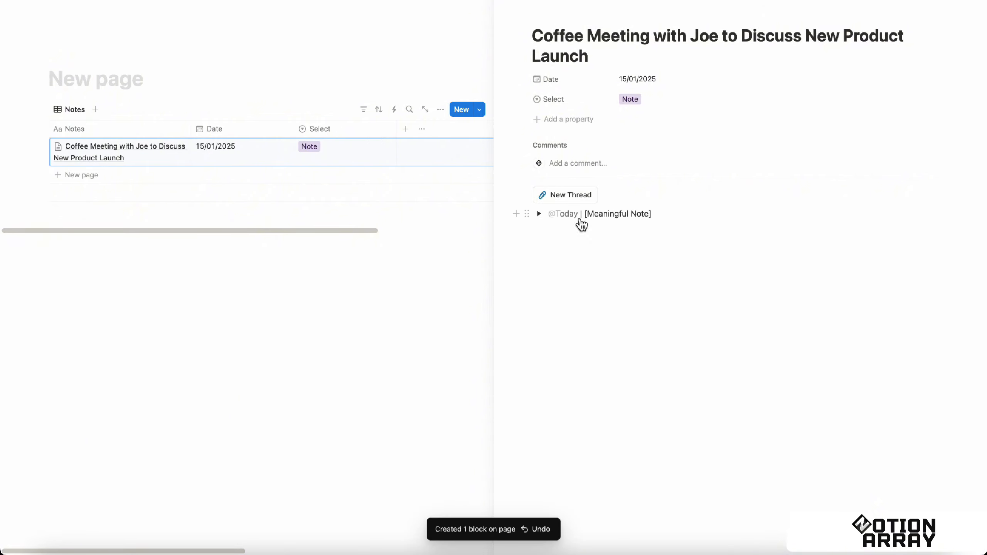
{"action": "left_click", "coordinate": [541, 216]}
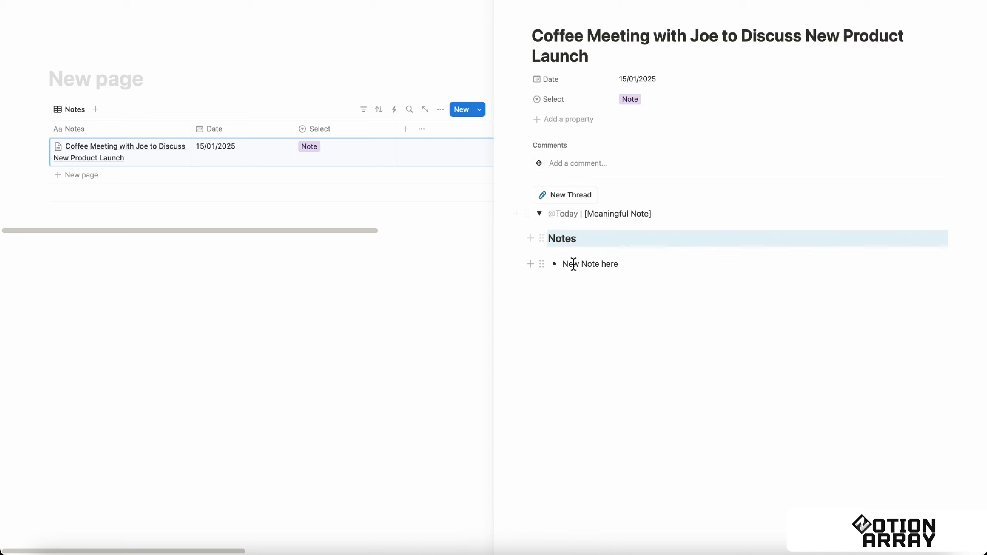
{"action": "left_click_drag", "start_coordinate": [565, 265], "coordinate": [638, 270]}
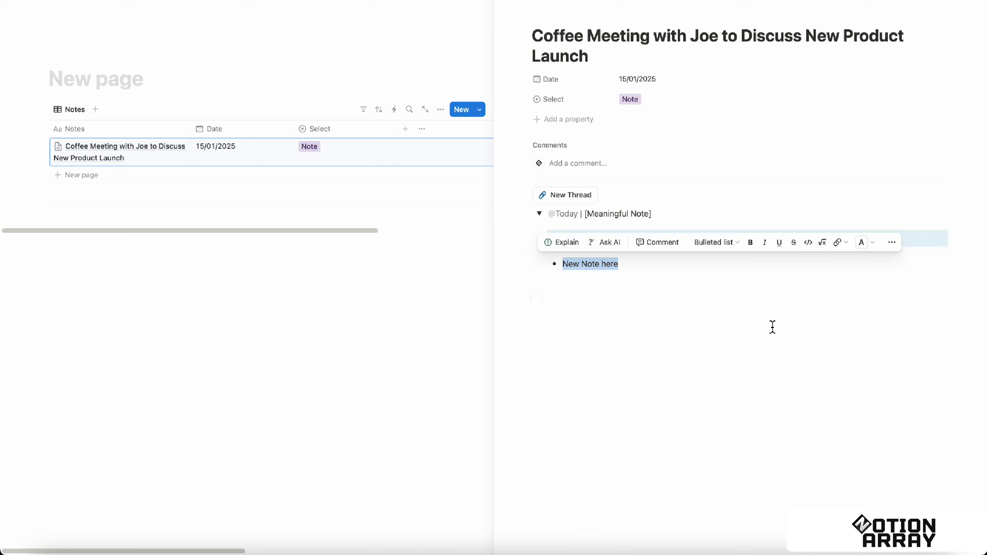
{"action": "left_click", "coordinate": [637, 267]}
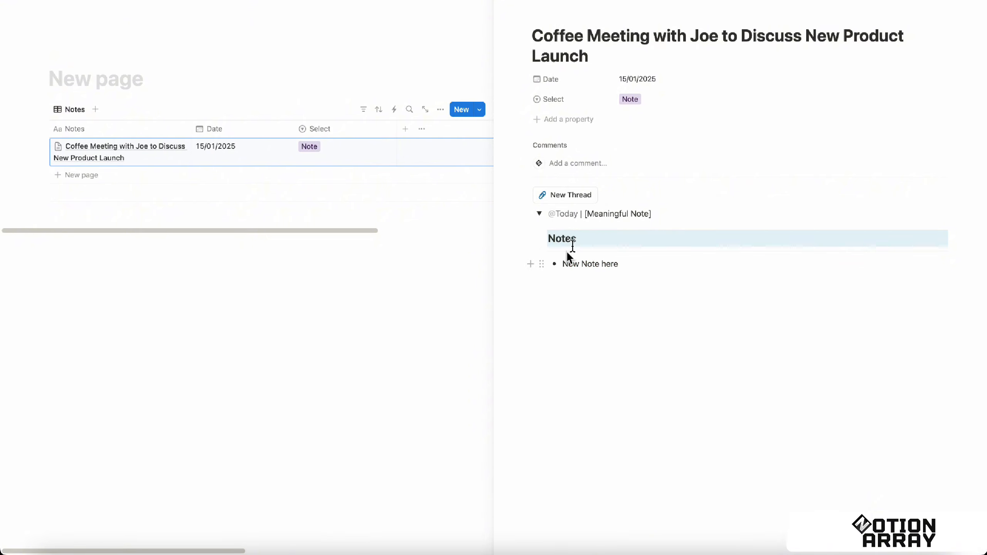
- Replace the [Meaningful Note] placeholder in the inserted toggle's title with "The Project Launch Deadline"
{"action": "left_click_drag", "start_coordinate": [585, 214], "coordinate": [658, 212]}
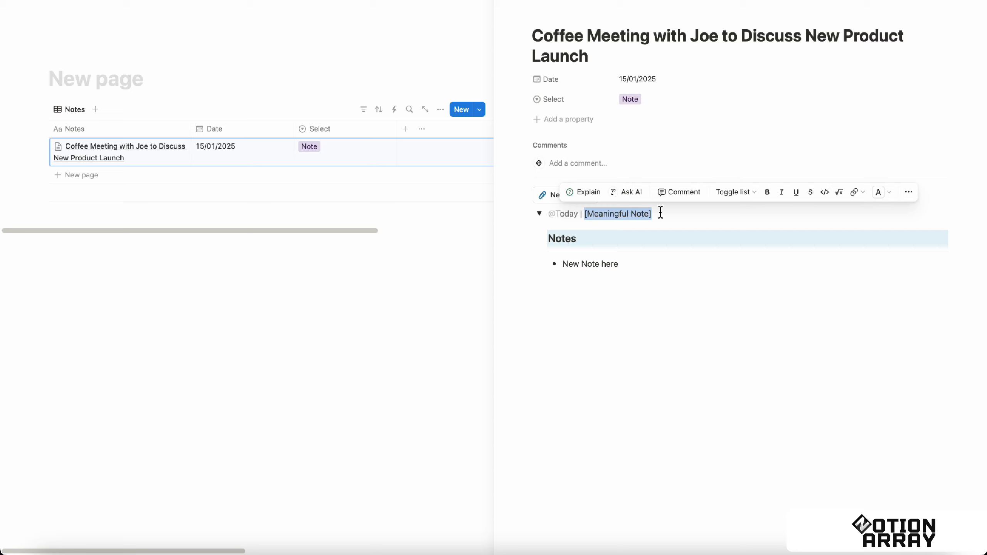
{"action": "type", "text": "Wh"}
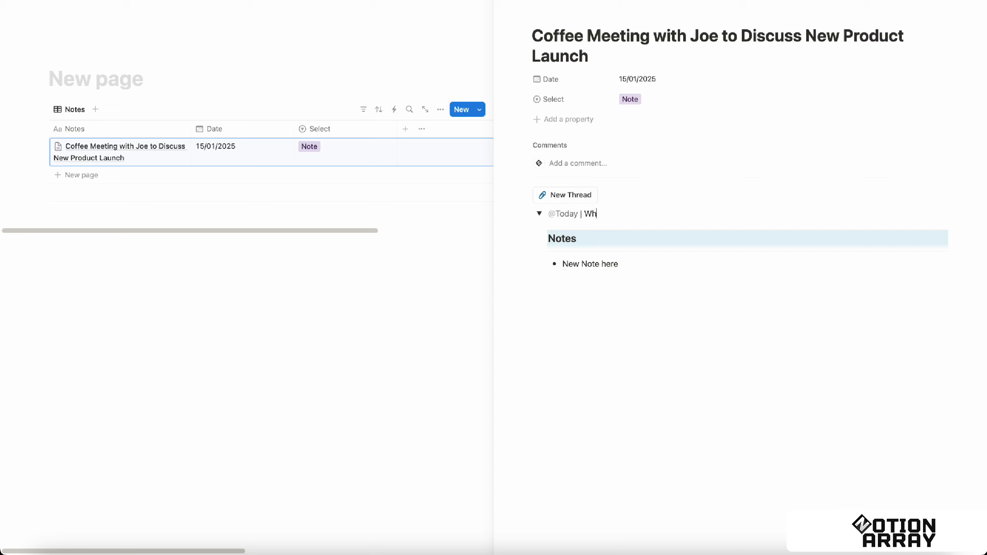
{"action": "type", "text": "en wil"}
{"action": "type", "text": "l the p"}
{"action": "type", "text": "roduct"}
{"action": "key", "text": "BackSpace"}
{"action": "key", "text": "BackSpace"}
{"action": "key", "text": "BackSpace"}
{"action": "key", "text": "BackSpace"}
{"action": "key", "text": "BackSpace"}
{"action": "key", "text": "BackSpace"}
{"action": "key", "text": "BackSpace"}
{"action": "key", "text": "BackSpace"}
{"action": "key", "text": "BackSpace"}
{"action": "key", "text": "BackSpace"}
{"action": "key", "text": "BackSpace"}
{"action": "key", "text": "BackSpace"}
{"action": "key", "text": "BackSpace"}
{"action": "key", "text": "BackSpace"}
{"action": "key", "text": "BackSpace"}
{"action": "type", "text": "we"}
{"action": "key", "text": "BackSpace"}
{"action": "key", "text": "BackSpace"}
{"action": "key", "text": "BackSpace"}
{"action": "key", "text": "BackSpace"}
{"action": "key", "text": "BackSpace"}
{"action": "key", "text": "BackSpace"}
{"action": "key", "text": "BackSpace"}
{"action": "type", "text": "The Project Launch D"}
{"action": "key", "text": "BackSpace"}
{"action": "type", "text": "Launch Deadl"}
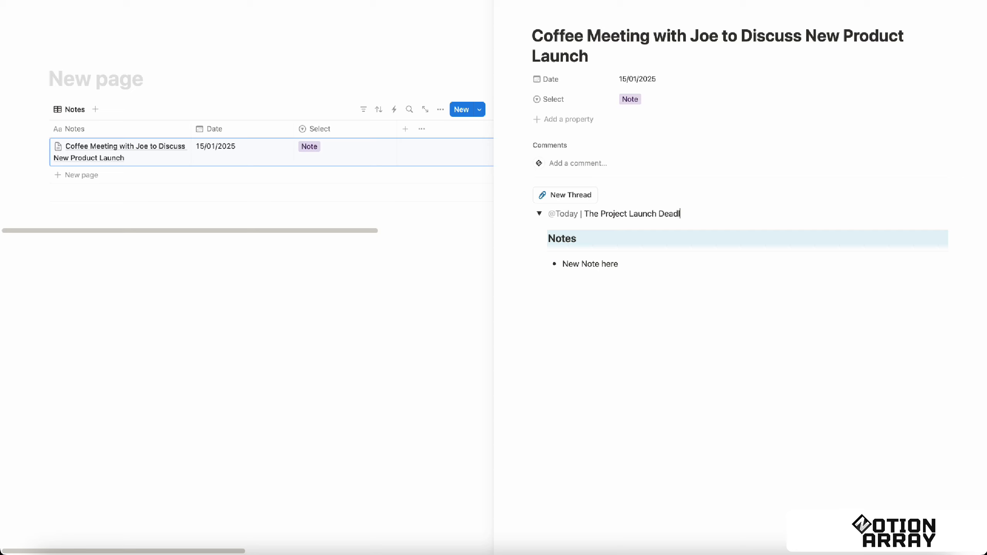
{"action": "type", "text": "ine"}
- Replace the "New Note here" bullet with "Type all to-dos that take us close to the launch date"
{"action": "left_click_drag", "start_coordinate": [618, 264], "coordinate": [562, 264]}
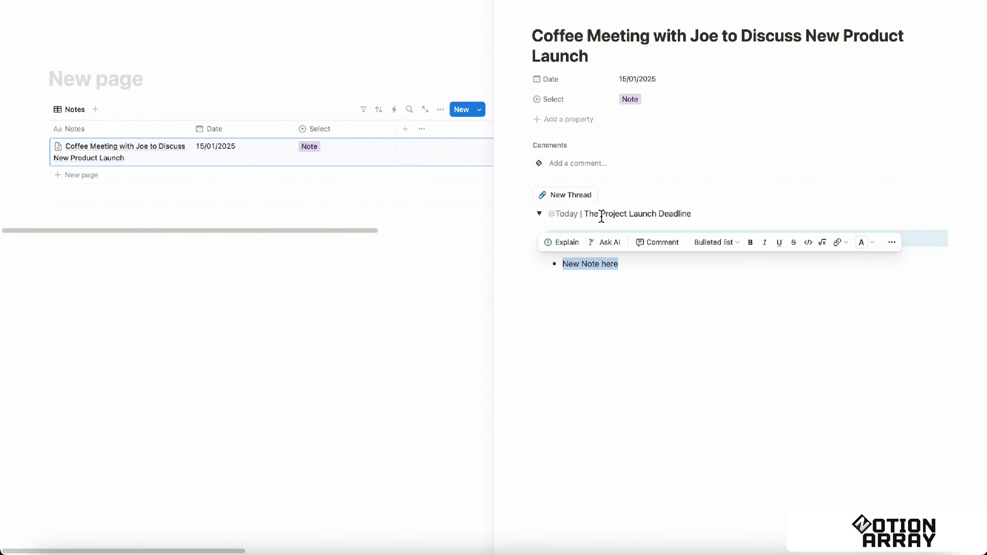
{"action": "left_click", "coordinate": [615, 268]}
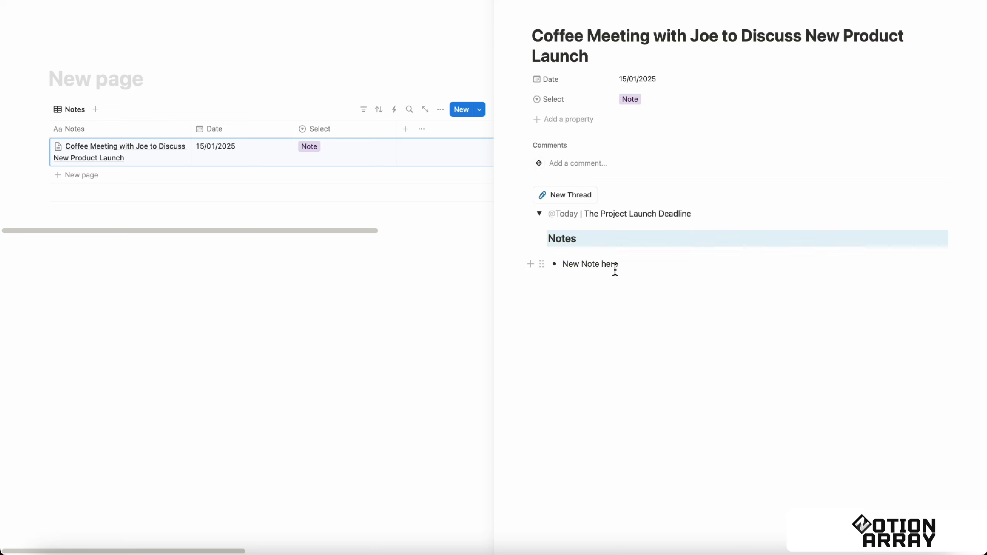
{"action": "left_click_drag", "start_coordinate": [622, 267], "coordinate": [556, 265]}
{"action": "left_click", "coordinate": [669, 214]}
{"action": "left_click_drag", "start_coordinate": [617, 266], "coordinate": [643, 269]}
{"action": "left_click", "coordinate": [563, 269]}
{"action": "type", "text": "Type all to-dos that take us close to the "}
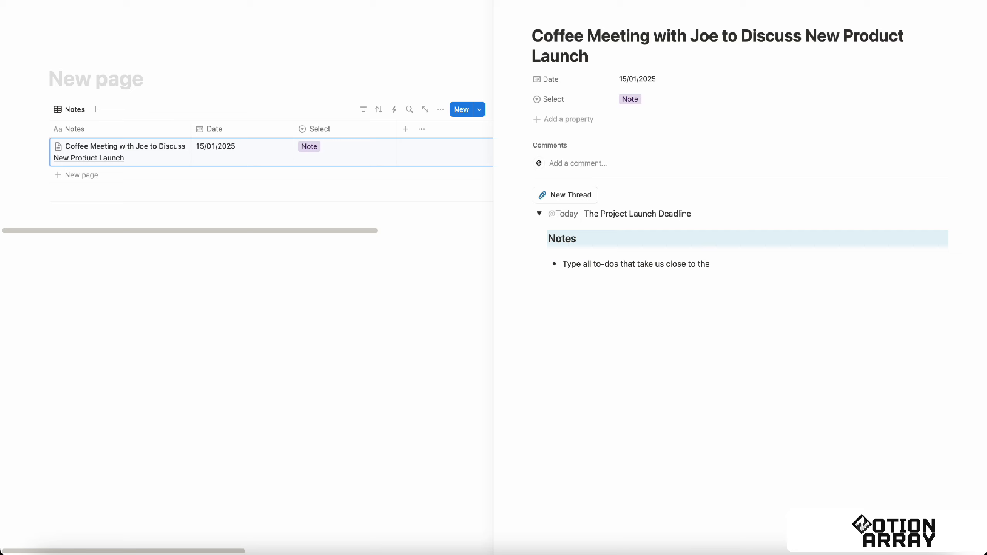
{"action": "type", "text": "launc hde"}
{"action": "key", "text": "BackSpace"}
{"action": "key", "text": "BackSpace"}
{"action": "key", "text": "BackSpace"}
{"action": "key", "text": "BackSpace"}
{"action": "type", "text": "h date"}
- Collapse The Project Launch Deadline toggle and delete it from the page
{"action": "left_click", "coordinate": [539, 213]}
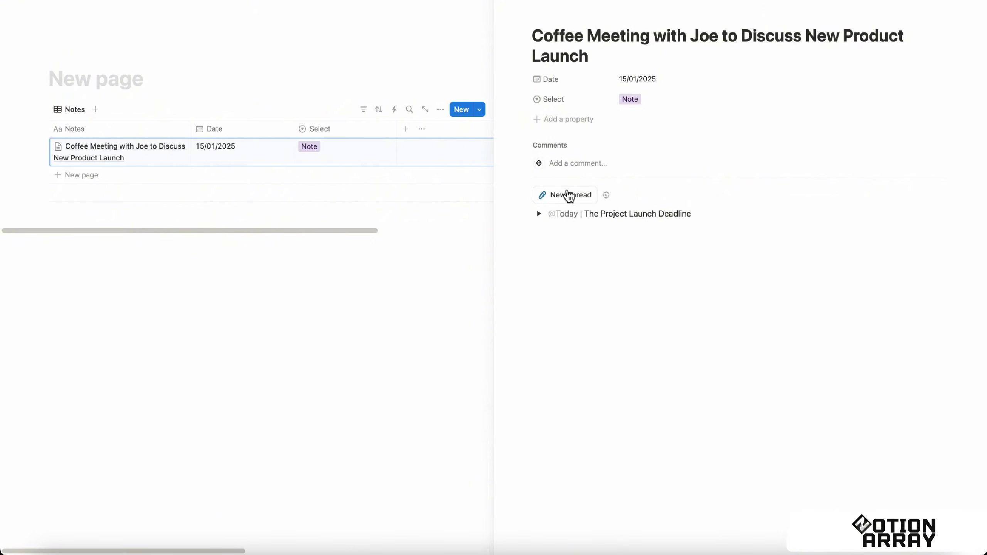
{"action": "left_click_drag", "start_coordinate": [592, 249], "coordinate": [543, 250]}
{"action": "left_click", "coordinate": [553, 245]}
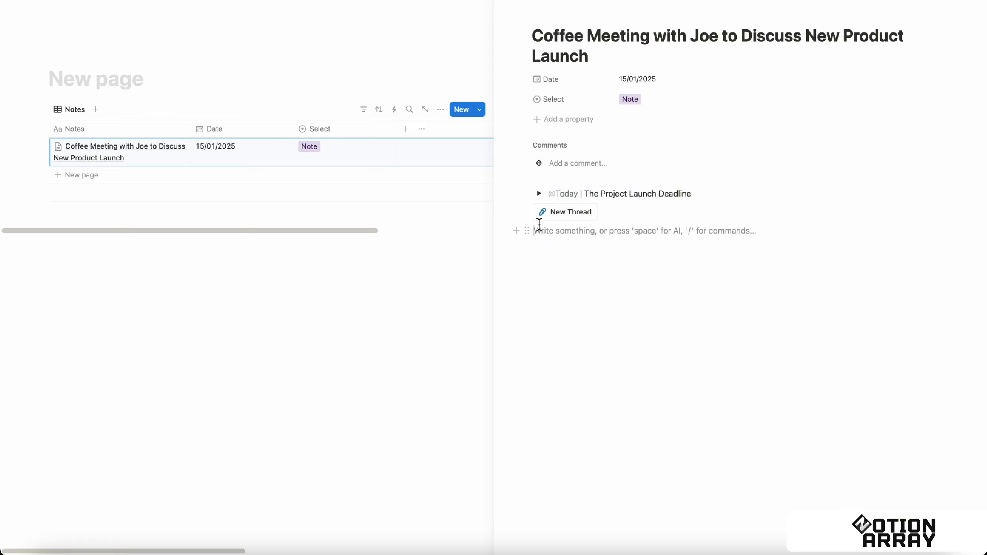
{"action": "left_click", "coordinate": [527, 194]}
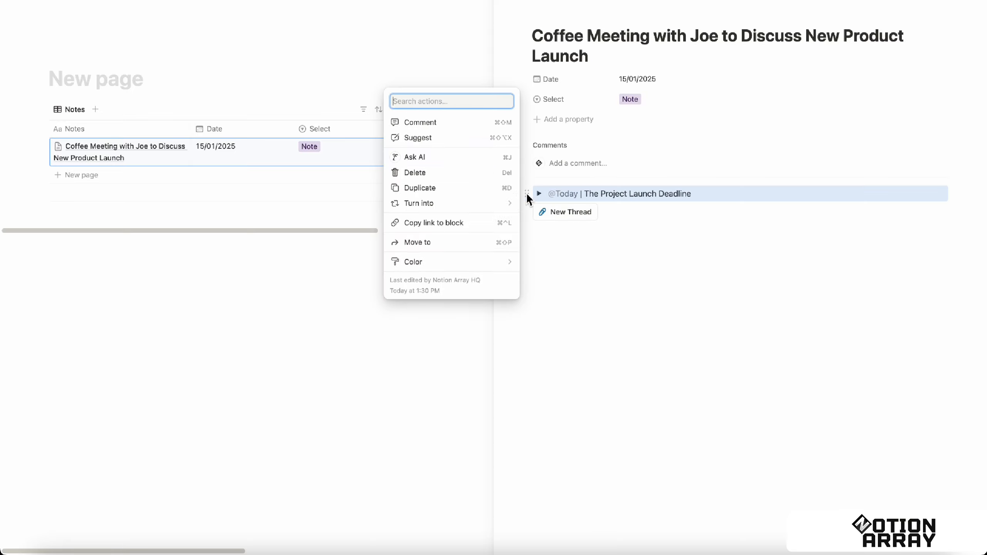
{"action": "left_click", "coordinate": [464, 180]}
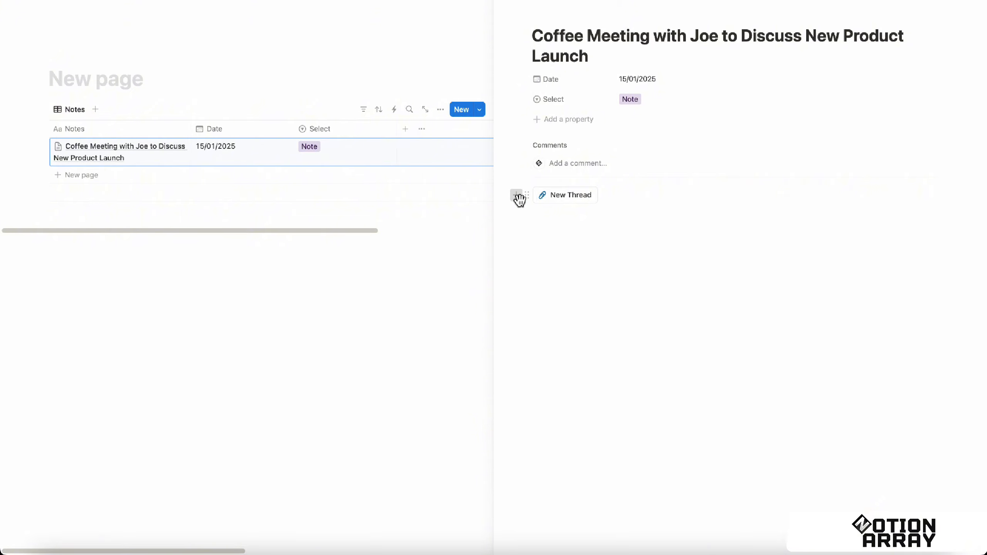
- Add a Heading 3 reading "Outstanding" below the New Thread button
{"action": "left_click", "coordinate": [519, 195]}
{"action": "type", "text": "Outstanding"}
{"action": "double_click", "coordinate": [537, 214]}
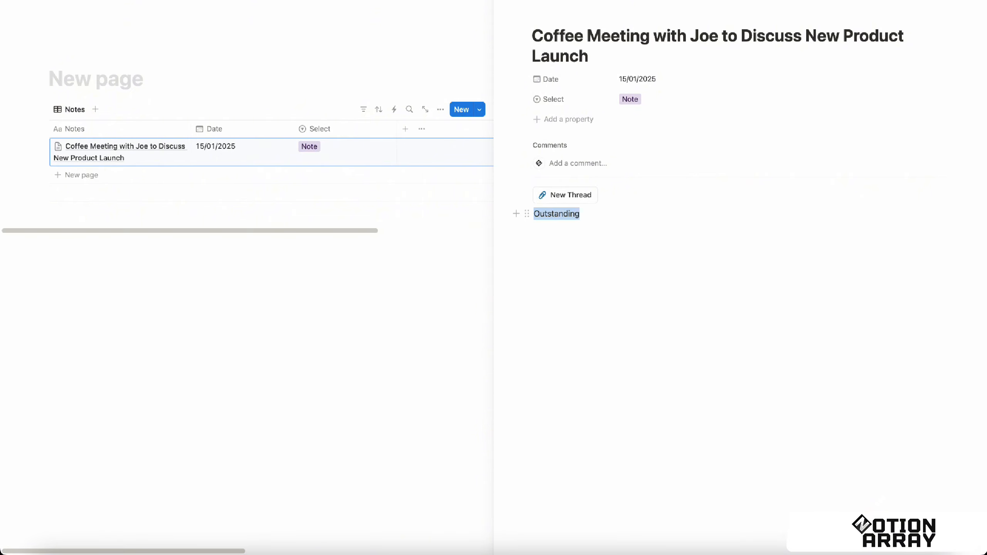
{"action": "type", "text": "/h3"}
{"action": "key", "text": "Return"}
{"action": "type", "text": "Outs"}
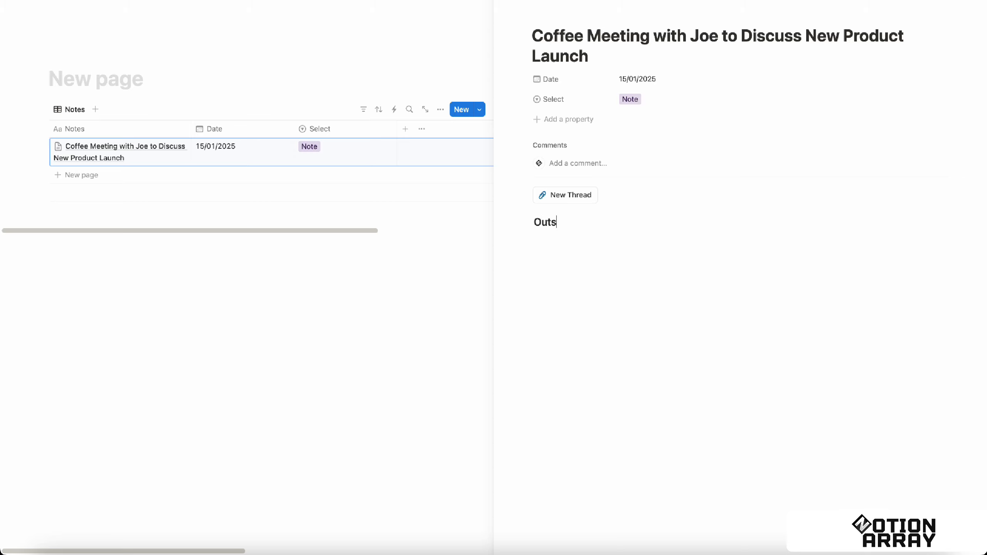
{"action": "type", "text": "tanding"}
- Move the Outstanding heading above the New Thread button and insert a divider beneath the heading
{"action": "left_click_drag", "start_coordinate": [528, 223], "coordinate": [543, 195]}
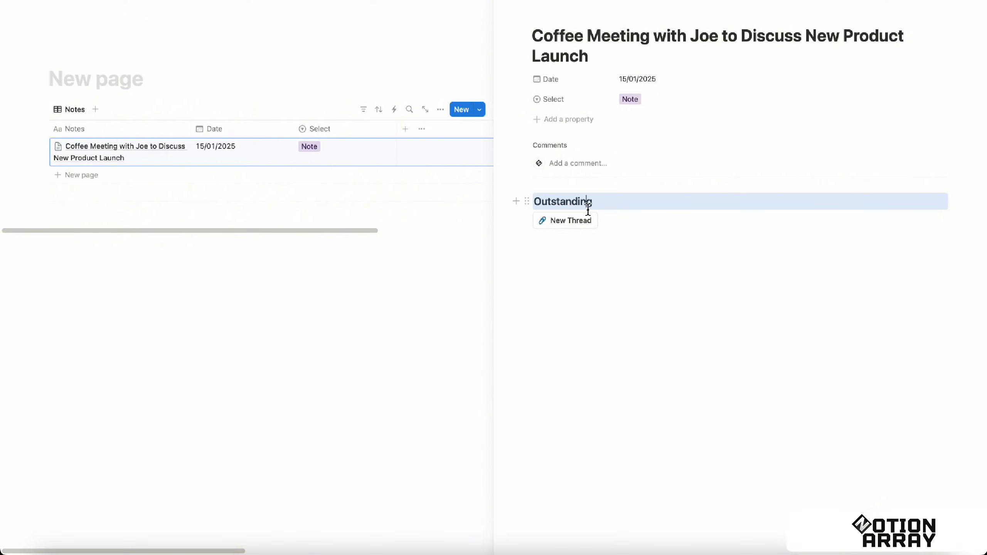
{"action": "left_click", "coordinate": [605, 210]}
{"action": "key", "text": "Return"}
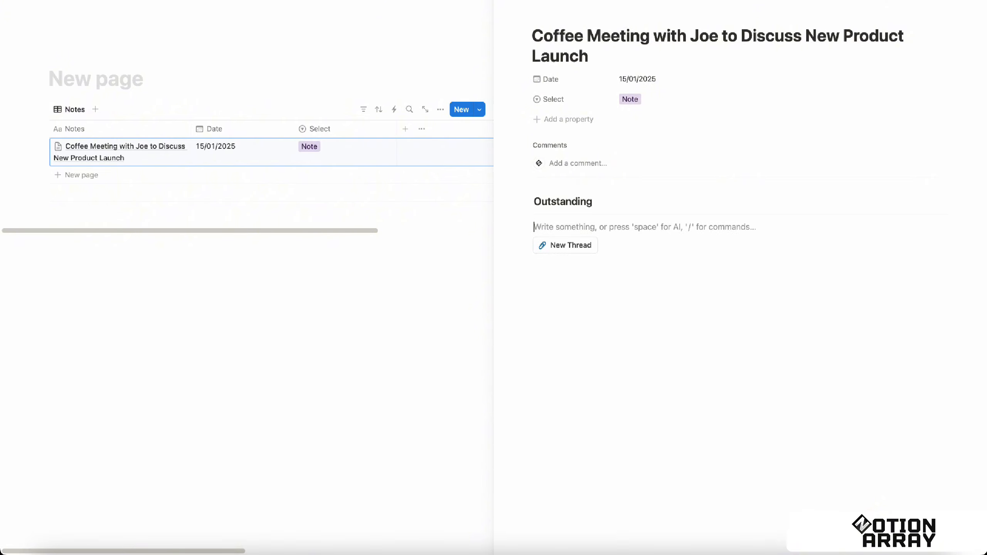
- Add blank lines beneath the Outstanding divider and insert a to-do list block on the first one
{"action": "key", "text": "Return"}
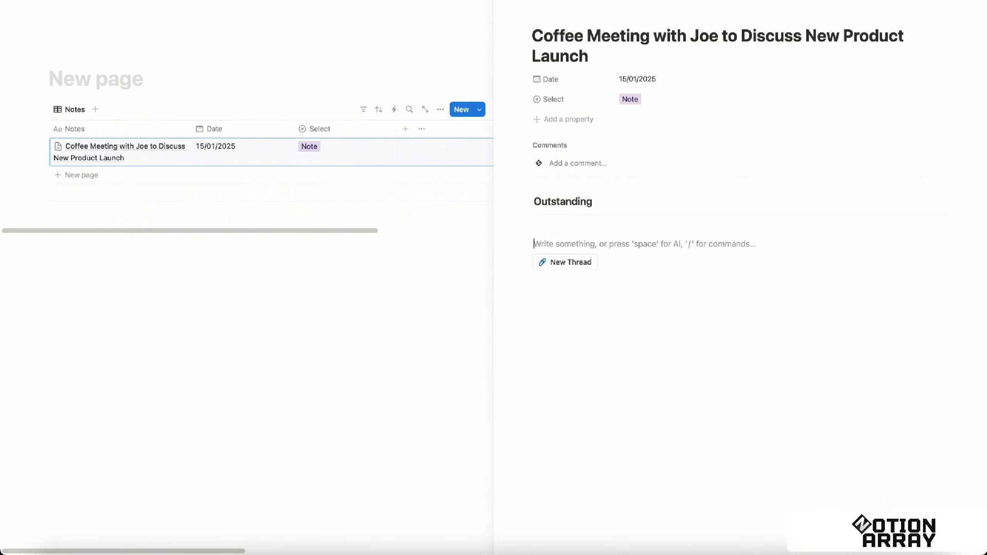
{"action": "key", "text": "Return"}
{"action": "left_click", "coordinate": [614, 233]}
{"action": "type", "text": "/"}
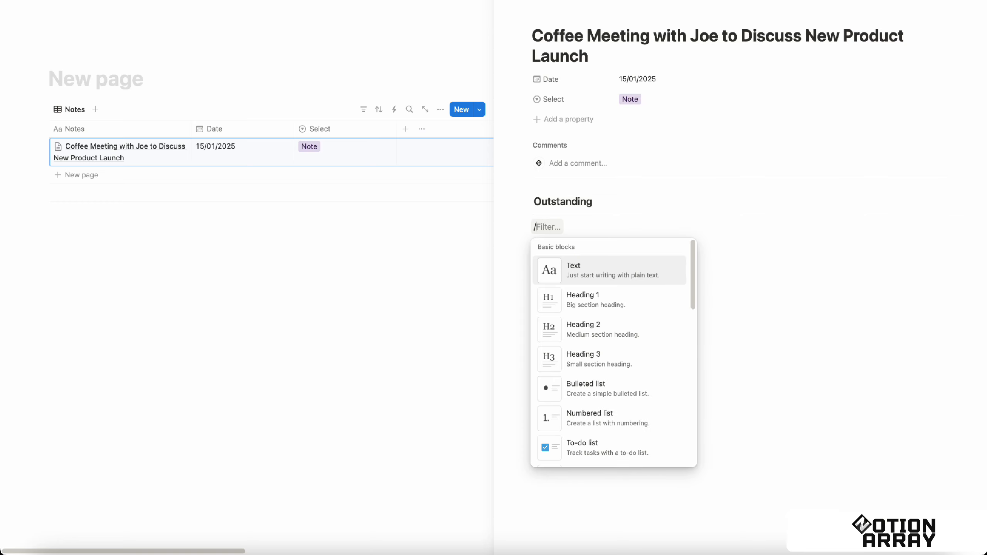
{"action": "type", "text": "todo"}
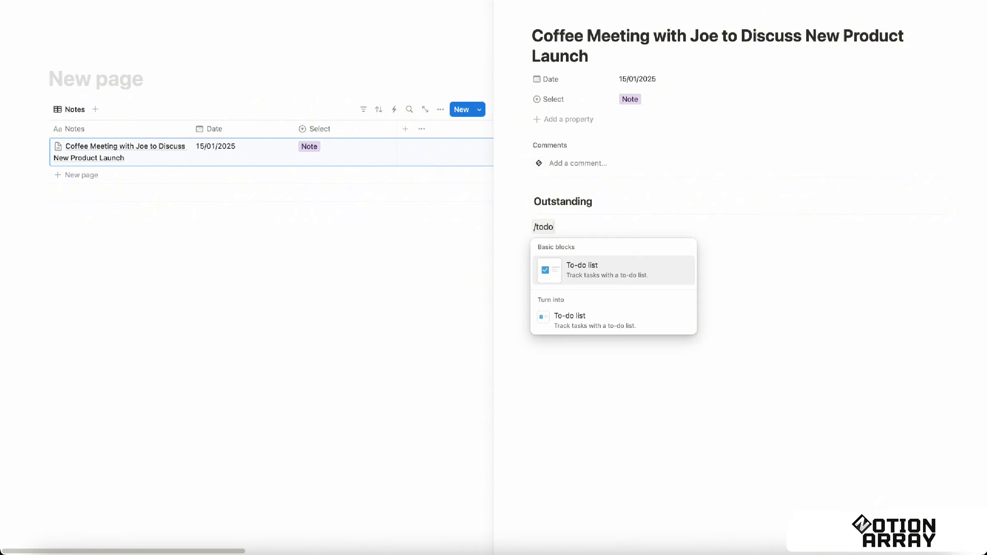
{"action": "key", "text": "Return"}
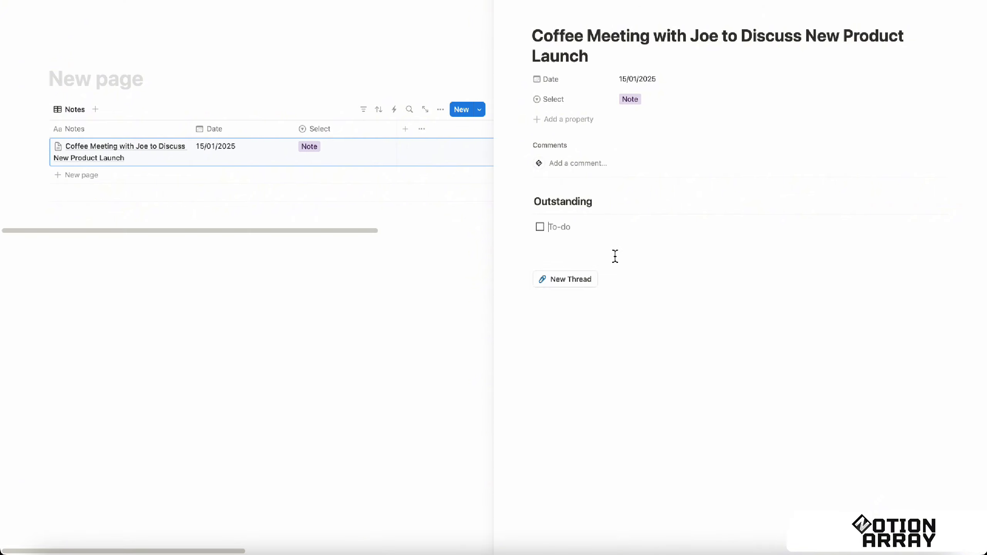
- Fill the to-do with "Brand awarness campaign" and add an empty to-do beneath it
{"action": "type", "text": "Brand awarness camapign"}
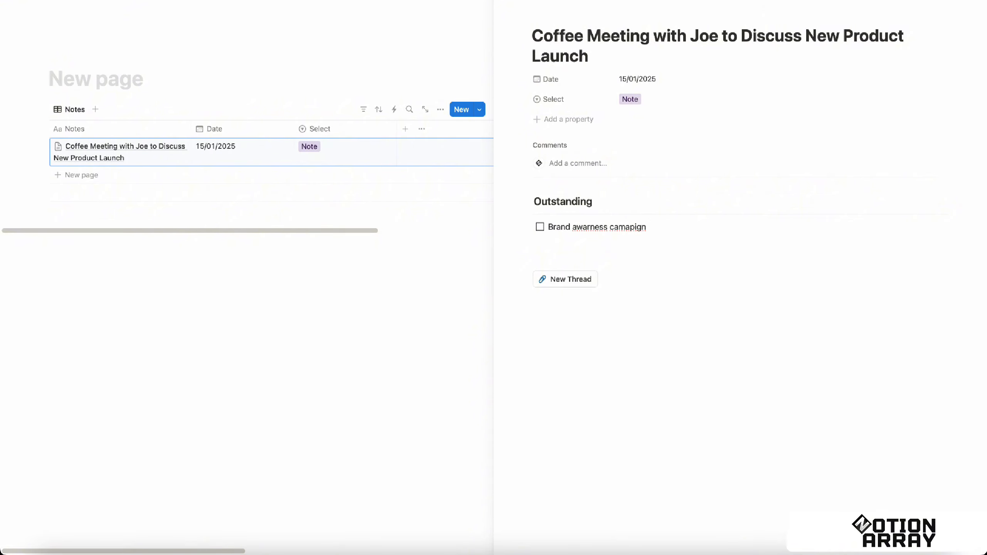
{"action": "key", "text": "BackSpace"}
{"action": "key", "text": "BackSpace"}
{"action": "key", "text": "BackSpace"}
{"action": "key", "text": "BackSpace"}
{"action": "key", "text": "BackSpace"}
{"action": "type", "text": "paign"}
{"action": "key", "text": "Return"}
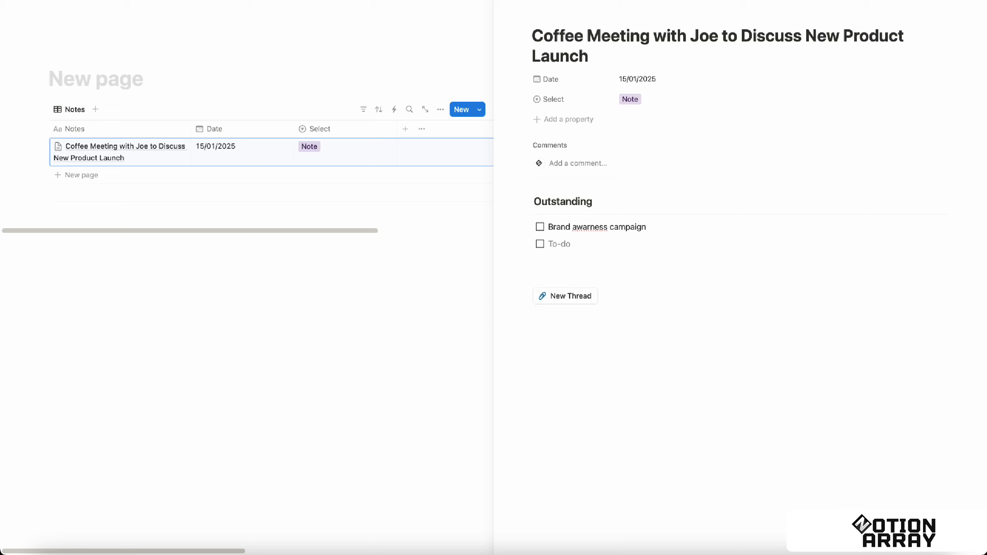
- Insert a toggle list below the to-dos and move it into a column beside the Brand awarness campaign to-do
{"action": "left_click", "coordinate": [584, 257]}
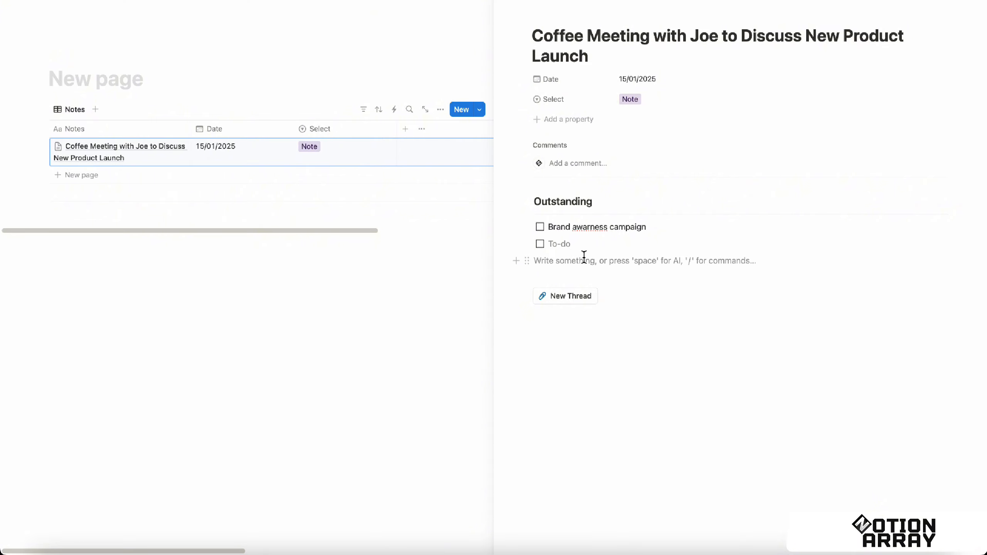
{"action": "type", "text": "/"}
{"action": "key", "text": "BackSpace"}
{"action": "type", "text": "/toggle"}
{"action": "key", "text": "Return"}
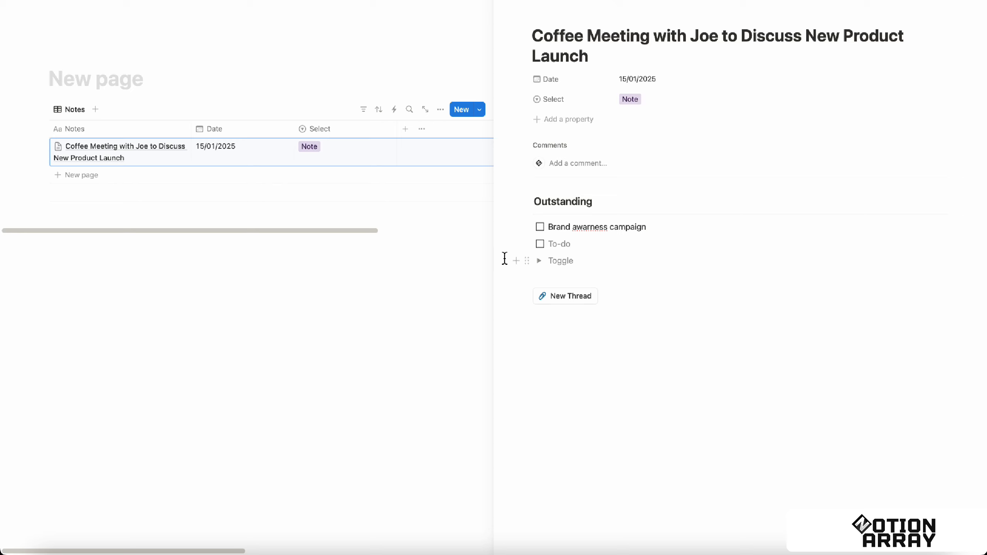
{"action": "left_click_drag", "start_coordinate": [527, 261], "coordinate": [955, 238]}
{"action": "left_click", "coordinate": [660, 238]}
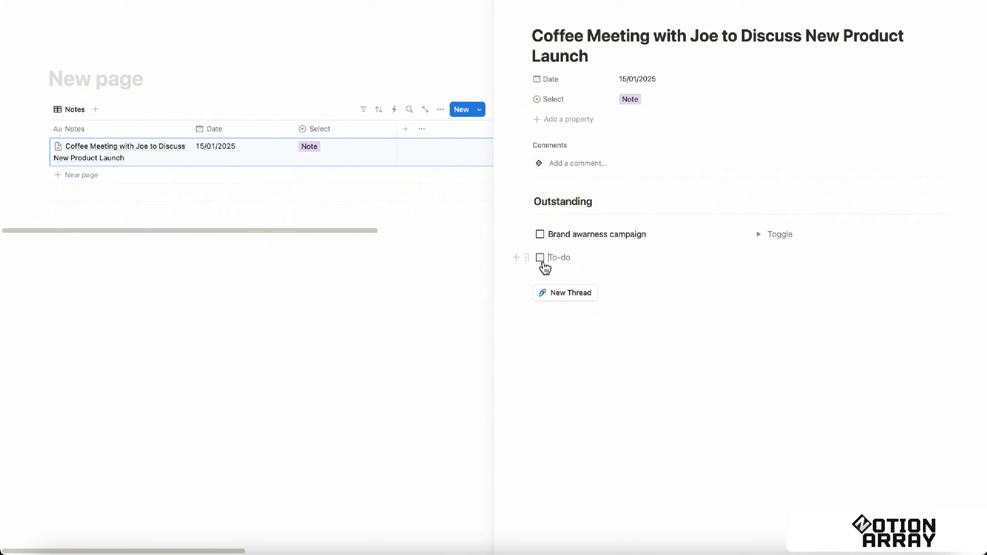
- Delete the empty to-do below the columns and add an "Issue #2" to-do under Brand awarness campaign
{"action": "left_click", "coordinate": [527, 258]}
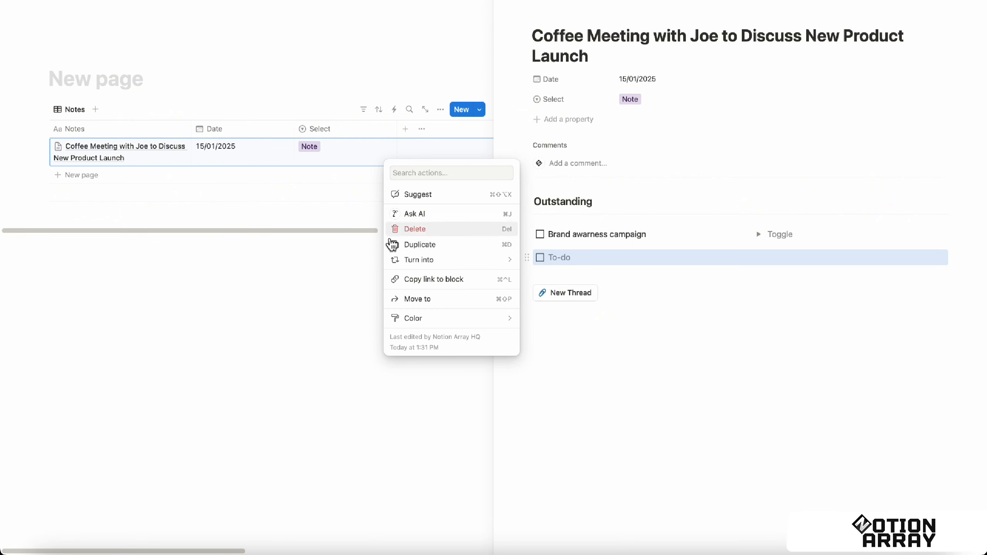
{"action": "left_click", "coordinate": [408, 230]}
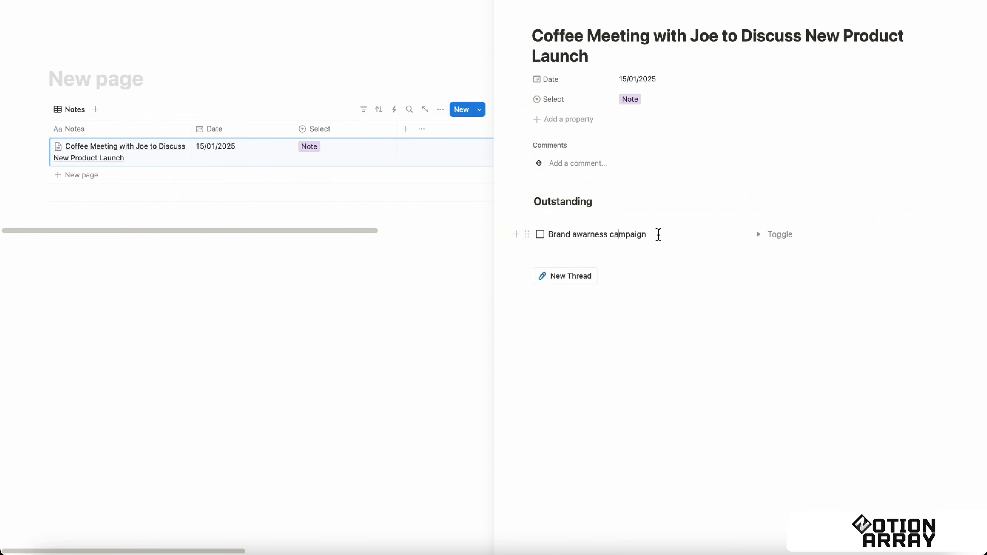
{"action": "left_click", "coordinate": [759, 234]}
{"action": "key", "text": "Return"}
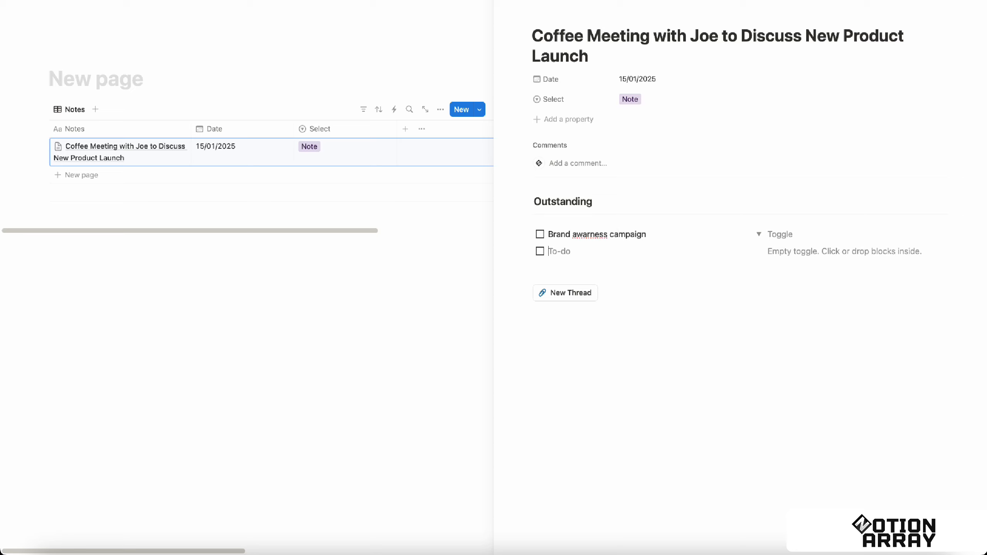
{"action": "type", "text": "To-"}
{"action": "key", "text": "BackSpace"}
{"action": "type", "text": "Issue #2"}
- Check off the Brand awarness campaign to-do
{"action": "left_click", "coordinate": [527, 235]}
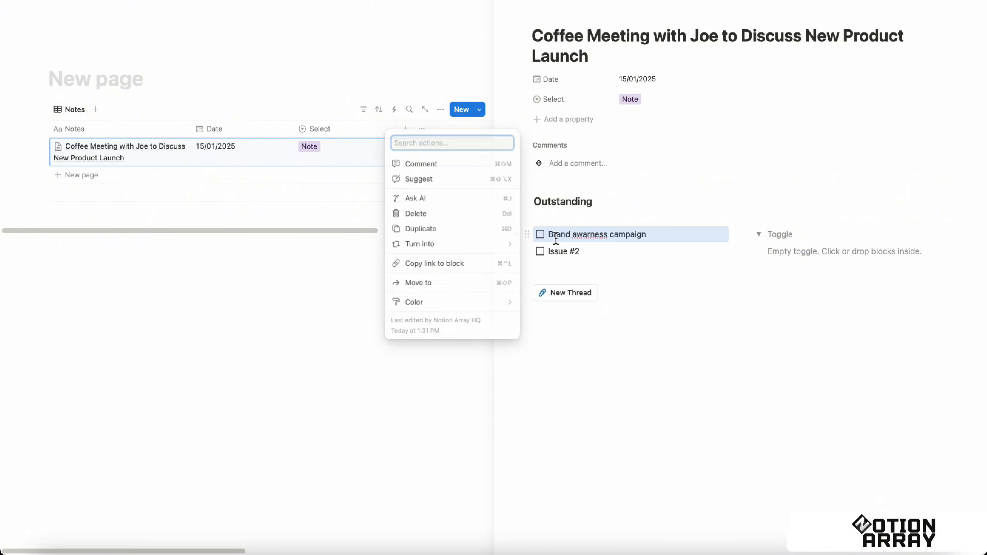
{"action": "key", "text": "Escape"}
{"action": "left_click", "coordinate": [540, 234]}
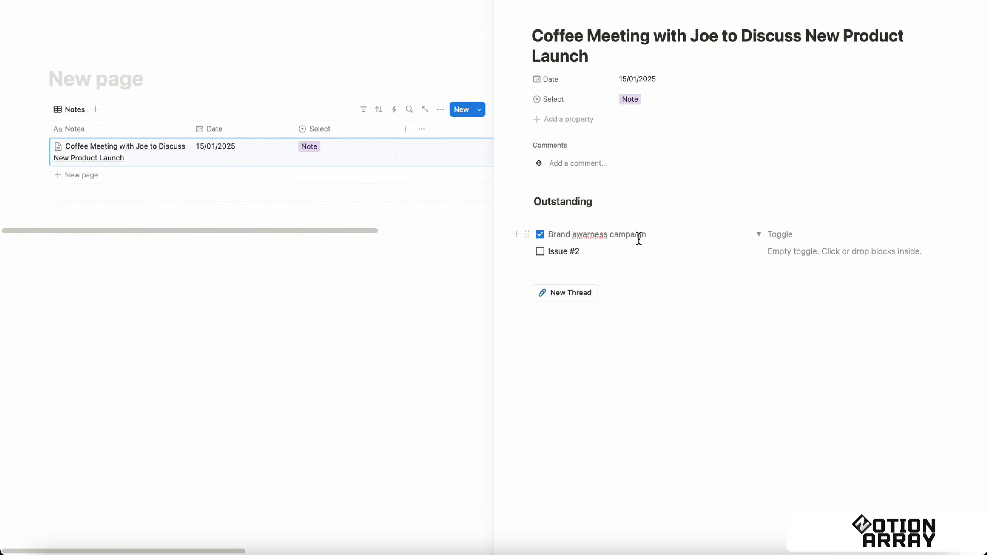
- Append "not working" to the checked to-do and move it into the neighbouring toggle, leaving the toggle collapsed
{"action": "left_click", "coordinate": [657, 237]}
{"action": "type", "text": "not working"}
{"action": "left_click_drag", "start_coordinate": [525, 235], "coordinate": [790, 234]}
{"action": "left_click", "coordinate": [759, 235]}
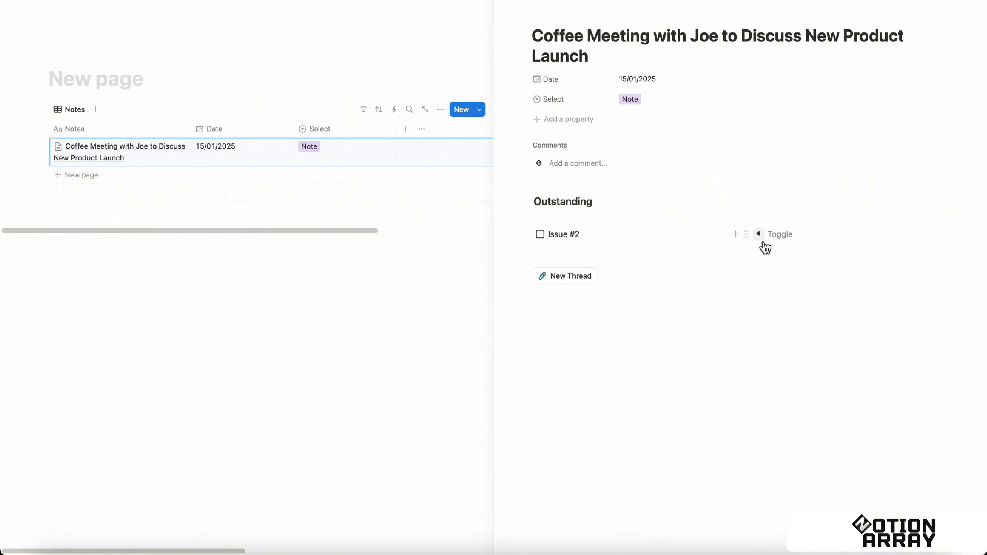
- Title the toggle beside the to-dos "Resolved" and expand and collapse it to check its contents
{"action": "left_click", "coordinate": [800, 238]}
{"action": "type", "text": "Resolved"}
{"action": "left_click", "coordinate": [615, 257]}
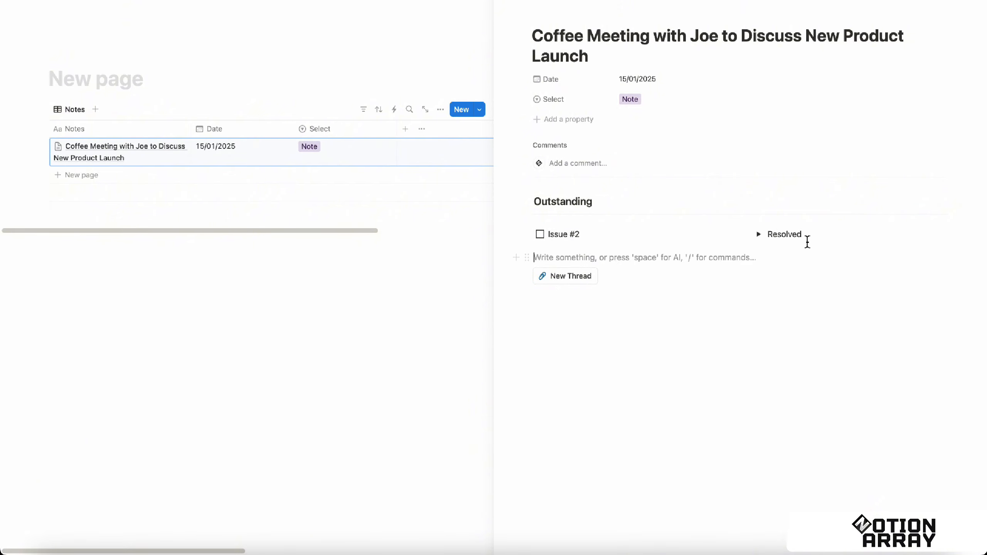
{"action": "left_click", "coordinate": [763, 236]}
{"action": "left_click", "coordinate": [762, 237]}
- Create a new thread with the New Thread button and replace "[Meaningful Note]" with "Ideation Stage: Coming up with an compelling incentive for early adopters"
{"action": "left_click", "coordinate": [572, 285]}
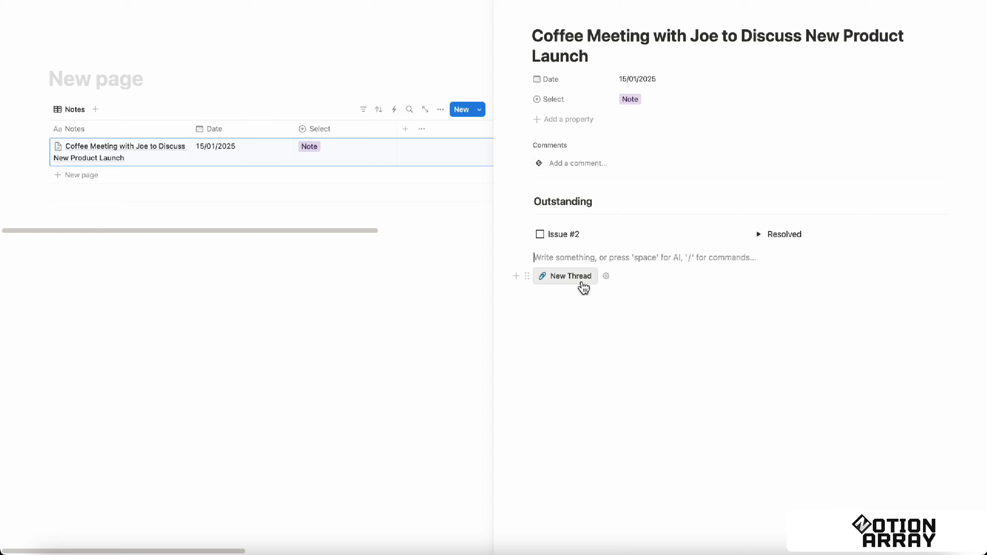
{"action": "left_click", "coordinate": [572, 276]}
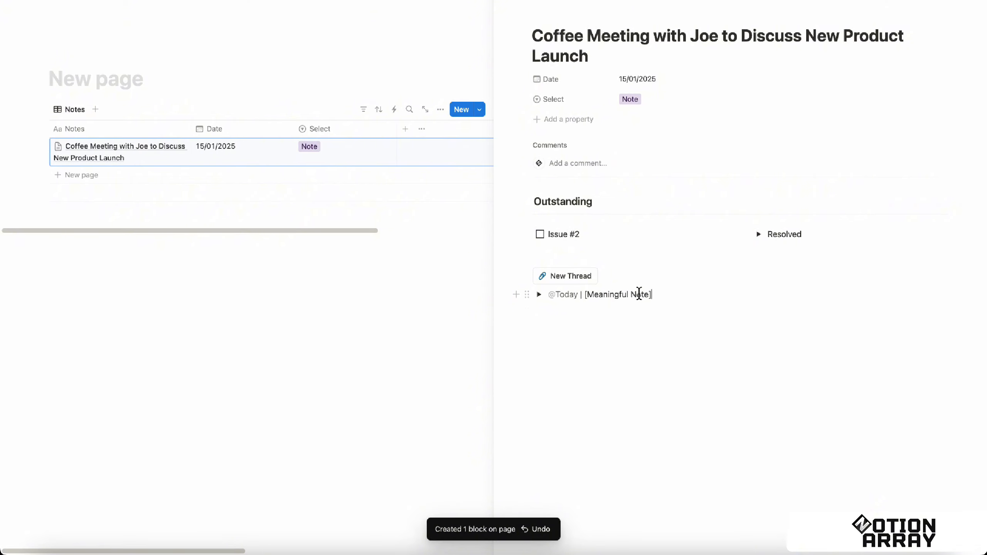
{"action": "left_click", "coordinate": [540, 295]}
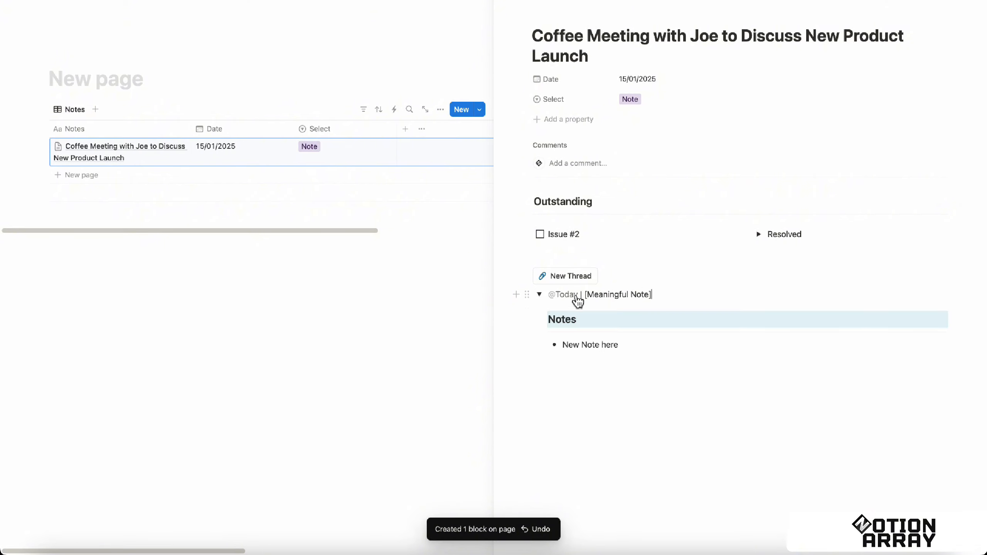
{"action": "left_click_drag", "start_coordinate": [586, 294], "coordinate": [658, 294]}
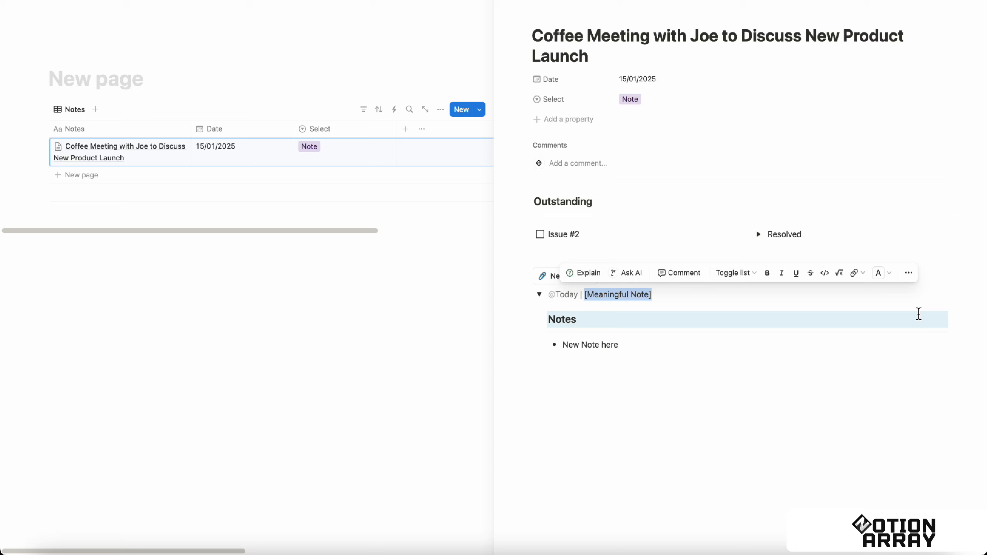
{"action": "type", "text": "Ideation Stage: Com"}
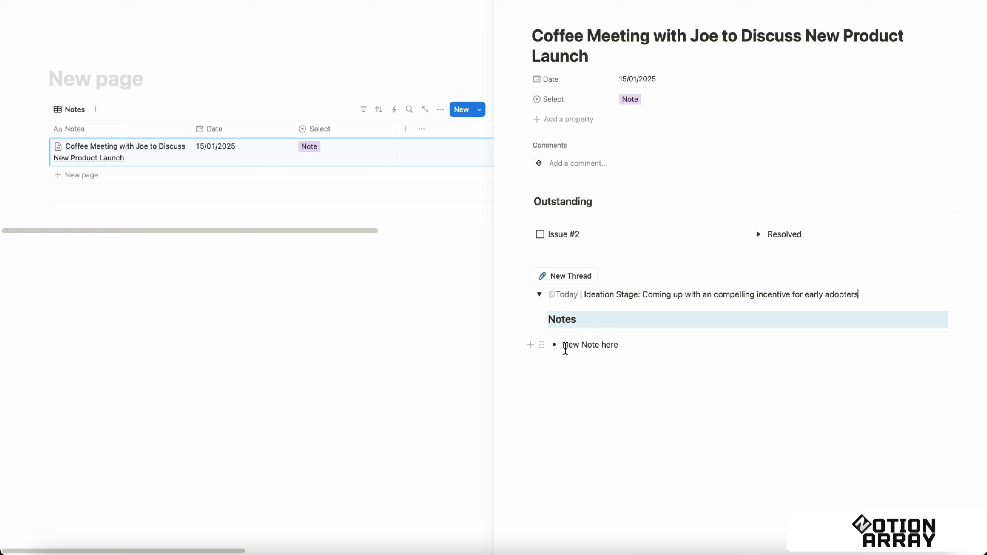
{"action": "left_click_drag", "start_coordinate": [566, 348], "coordinate": [631, 349]}
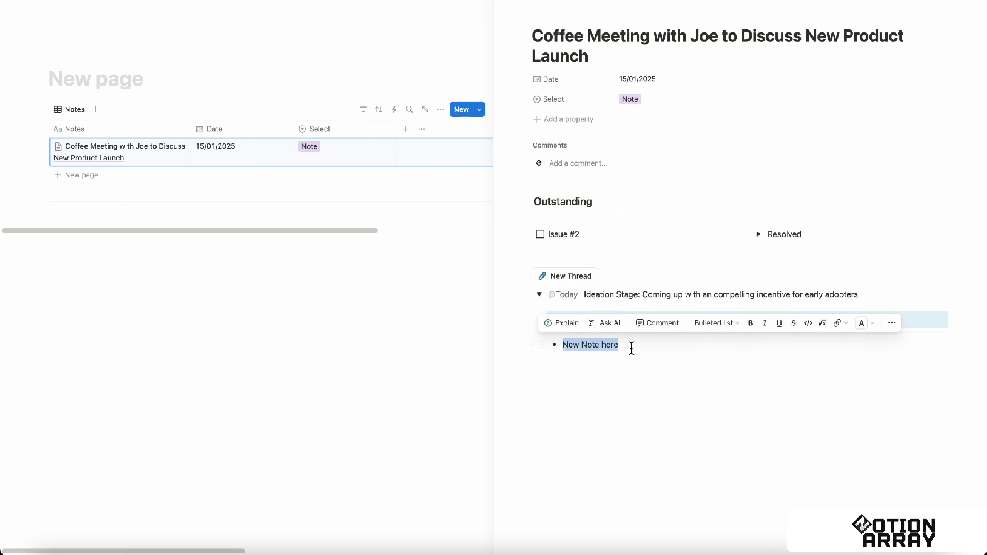
{"action": "left_click", "coordinate": [745, 388]}
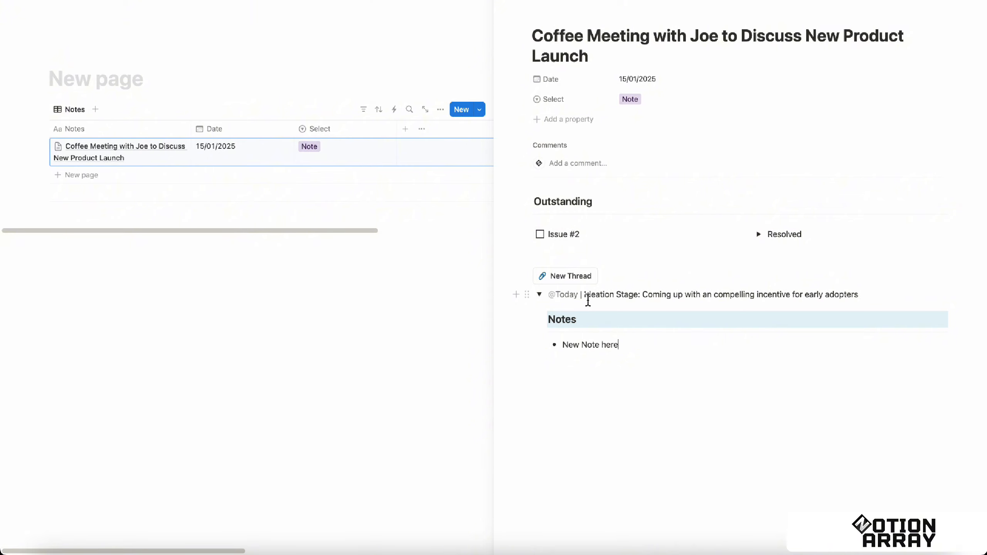
{"action": "left_click_drag", "start_coordinate": [589, 300], "coordinate": [858, 297]}
{"action": "left_click_drag", "start_coordinate": [587, 299], "coordinate": [858, 297]}
{"action": "left_click", "coordinate": [851, 296]}
- Close the meeting page and rename the Notes database's Select property to "Type"
{"action": "left_click", "coordinate": [504, 0]}
{"action": "left_click", "coordinate": [177, 274]}
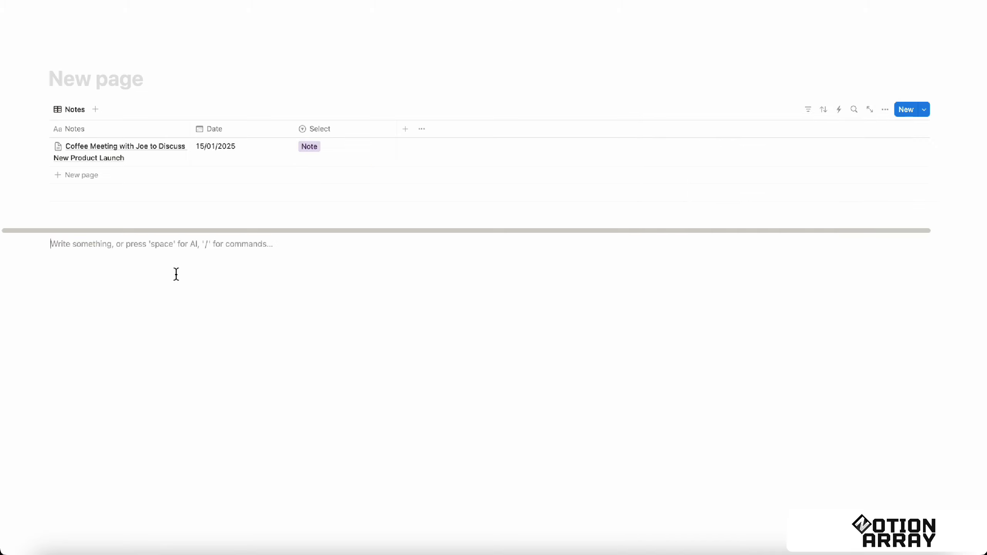
{"action": "left_click", "coordinate": [331, 129]}
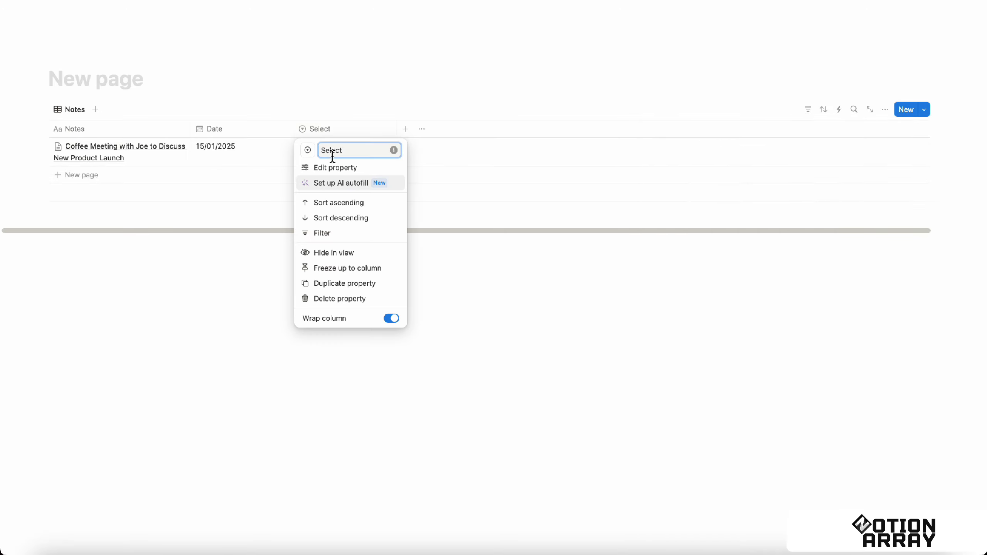
{"action": "left_click", "coordinate": [307, 150]}
{"action": "left_click", "coordinate": [333, 154]}
{"action": "double_click", "coordinate": [341, 150]}
{"action": "type", "text": "Type"}
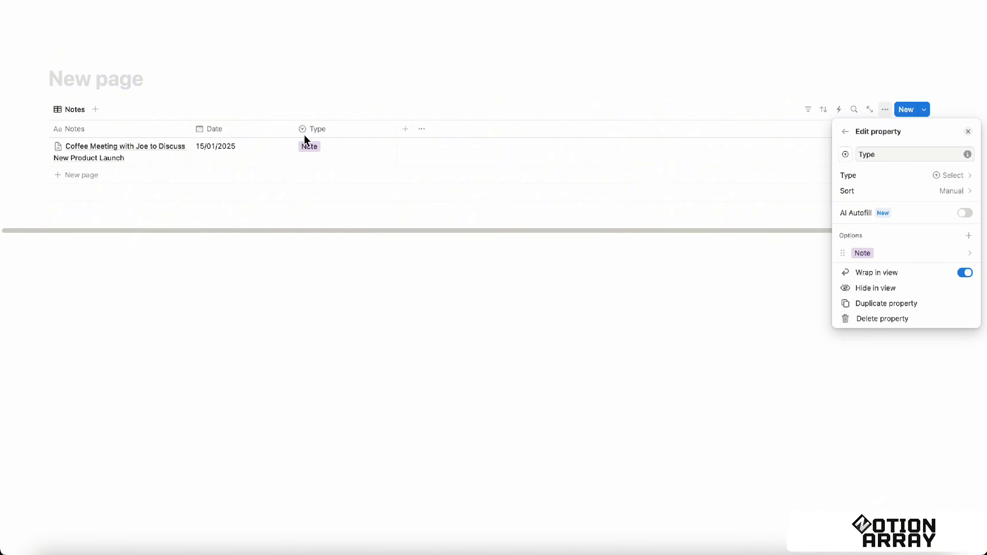
{"action": "left_click", "coordinate": [305, 136]}
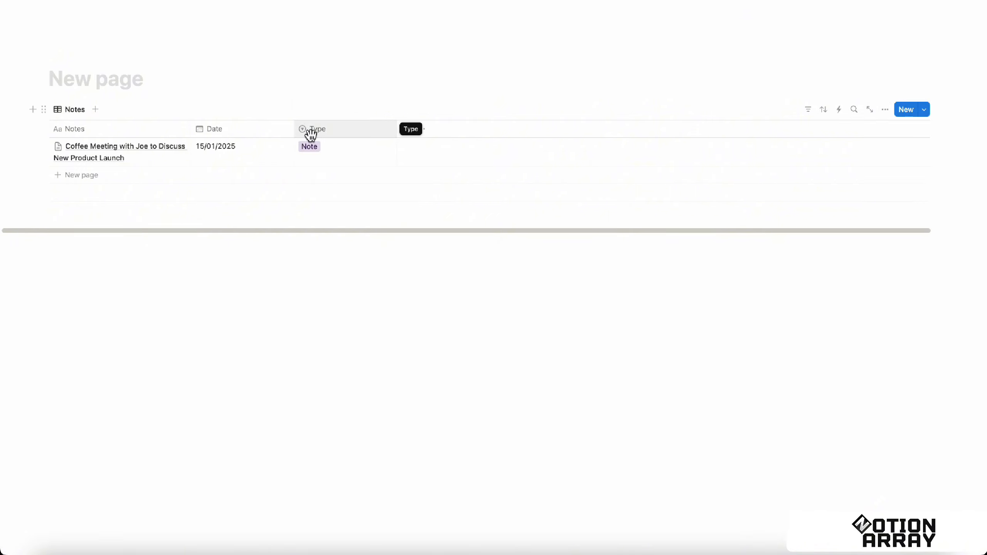
{"action": "left_click", "coordinate": [310, 135]}
{"action": "left_click", "coordinate": [308, 150]}
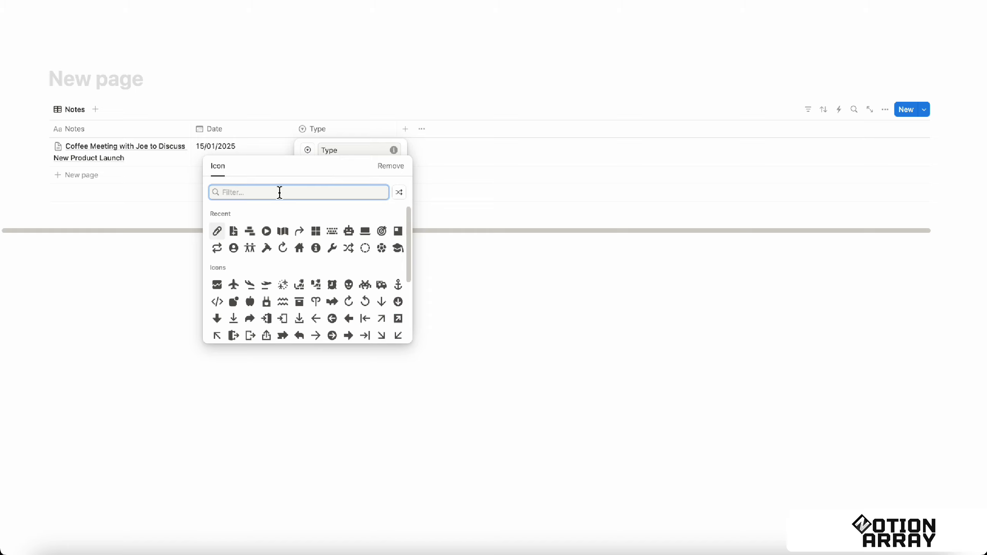
{"action": "left_click", "coordinate": [90, 315]}
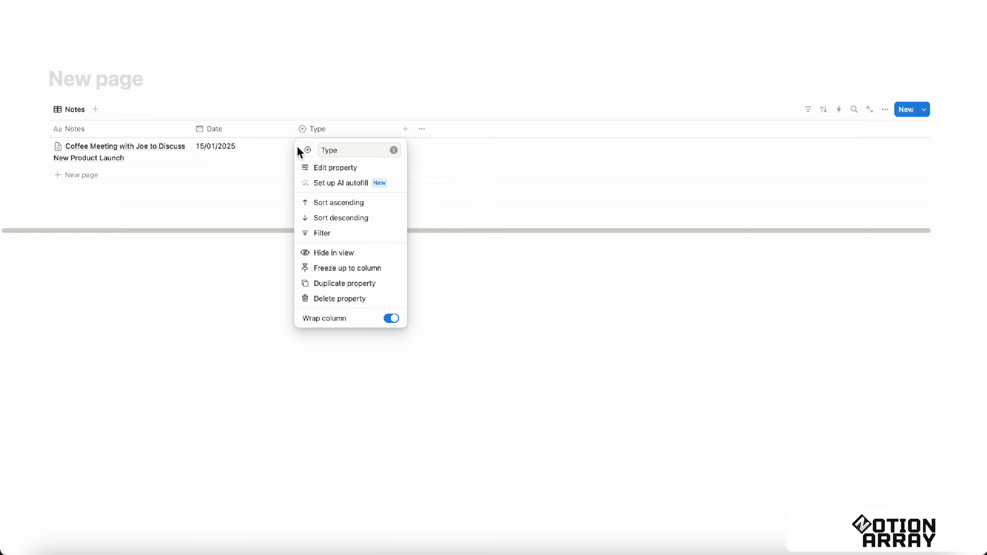
{"action": "left_click", "coordinate": [205, 280]}
{"action": "left_click", "coordinate": [119, 288]}
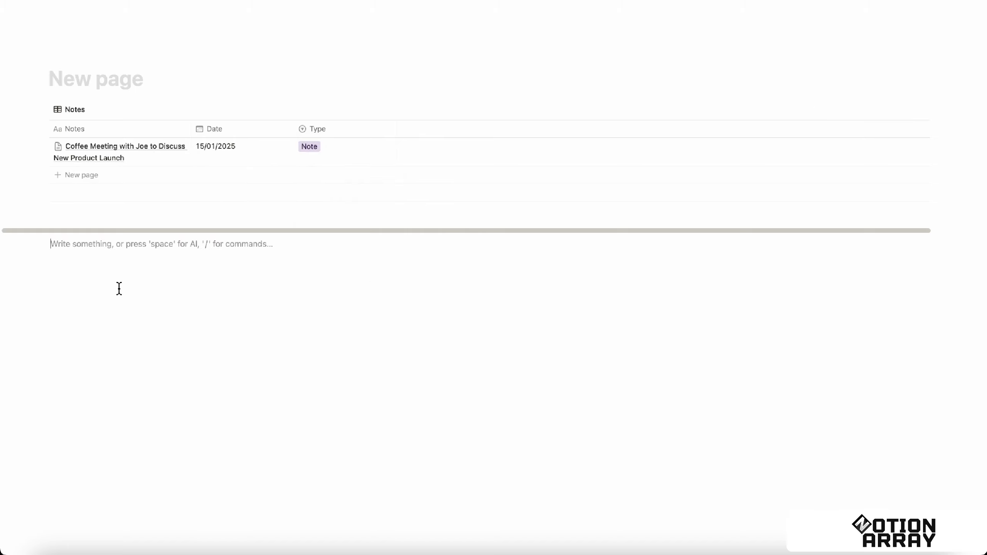
- Try the blue paperclip as the coffee meeting page's icon and replace it with the blue document icon
{"action": "left_click", "coordinate": [58, 147]}
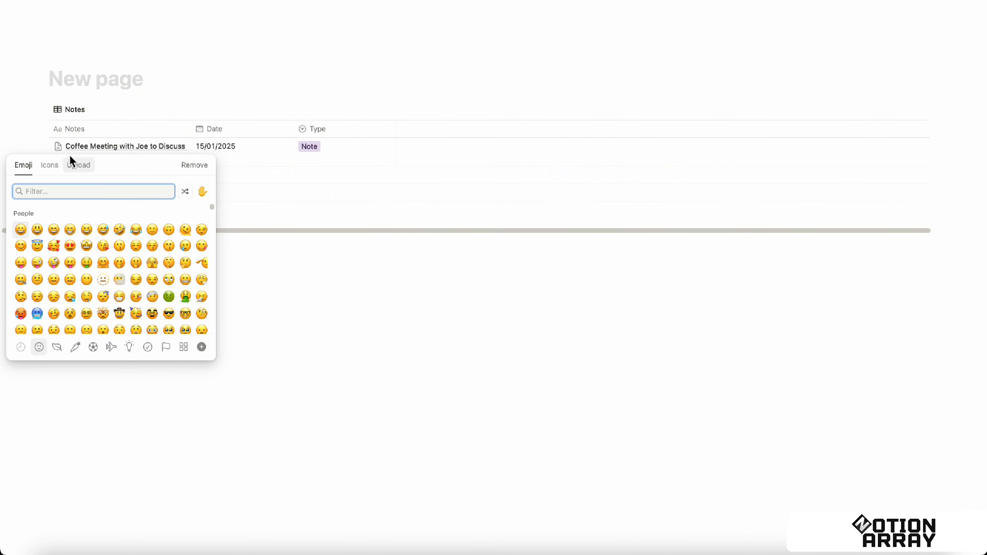
{"action": "left_click", "coordinate": [49, 165]}
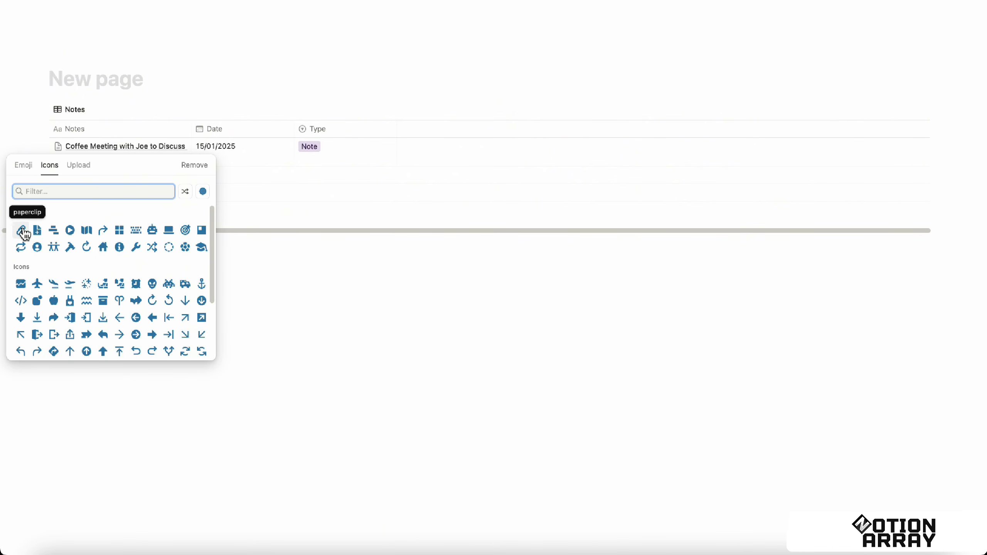
{"action": "left_click", "coordinate": [21, 229]}
{"action": "left_click", "coordinate": [58, 147]}
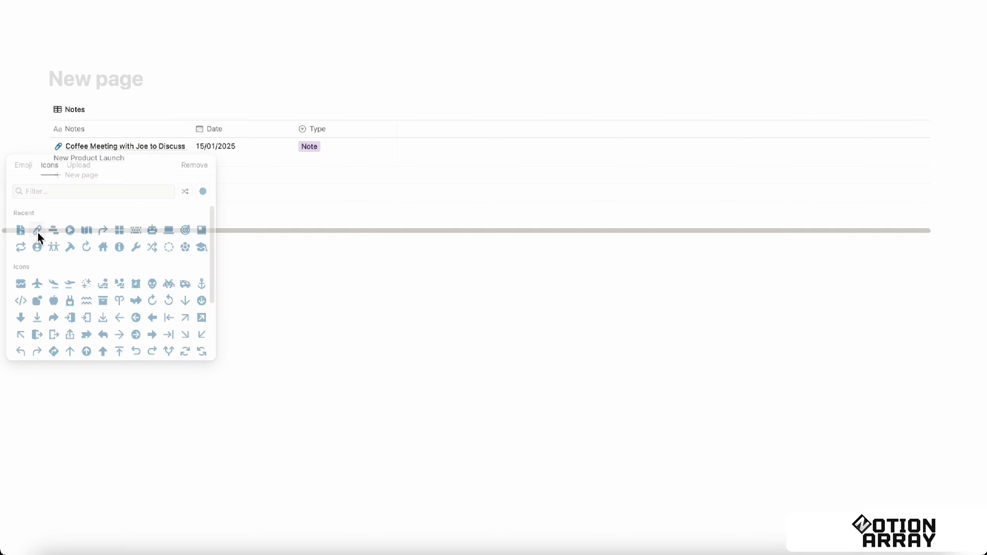
{"action": "left_click", "coordinate": [37, 230]}
- Insert a new inline database below the Notes table and title it "Areas"
{"action": "left_click", "coordinate": [182, 304]}
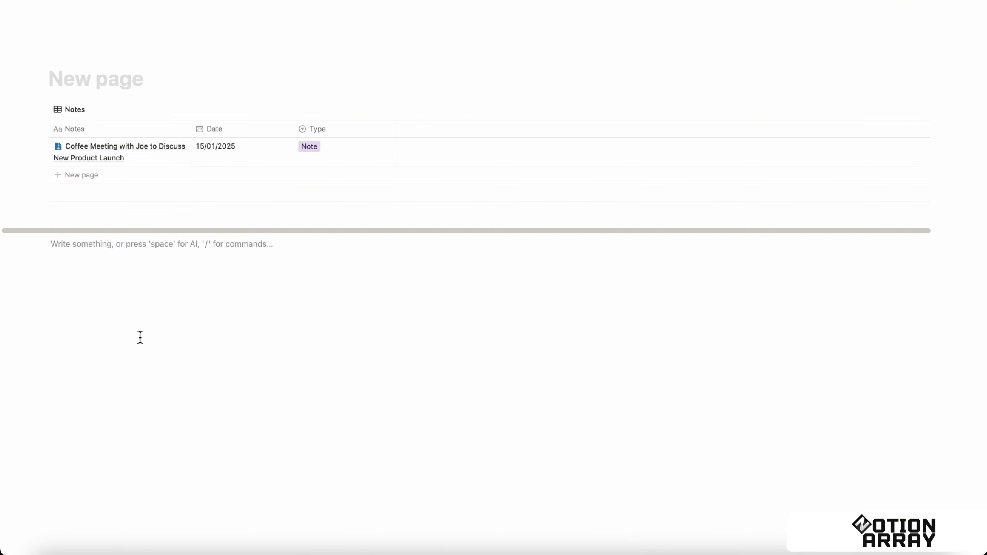
{"action": "type", "text": "/inline"}
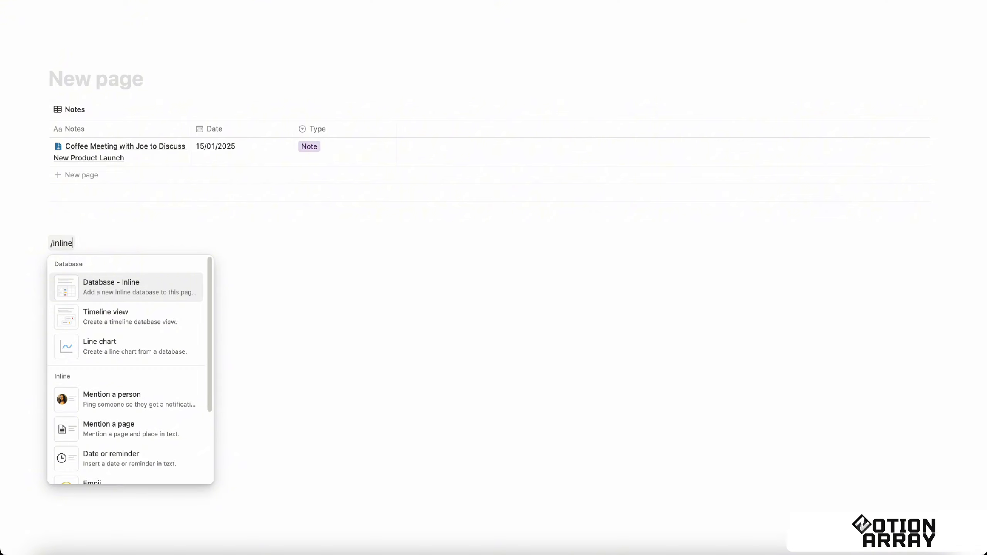
{"action": "key", "text": "Return"}
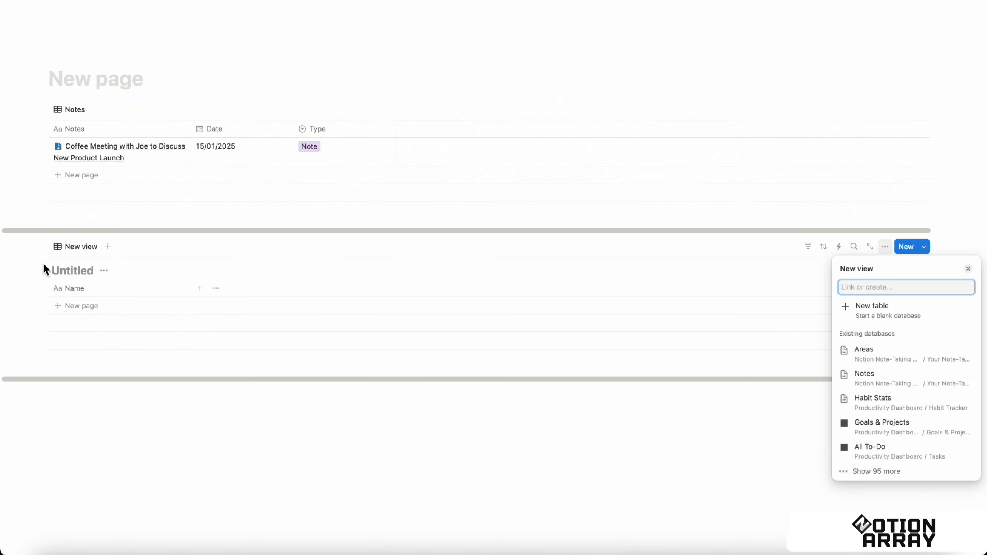
{"action": "left_click", "coordinate": [71, 271]}
{"action": "type", "text": "A"}
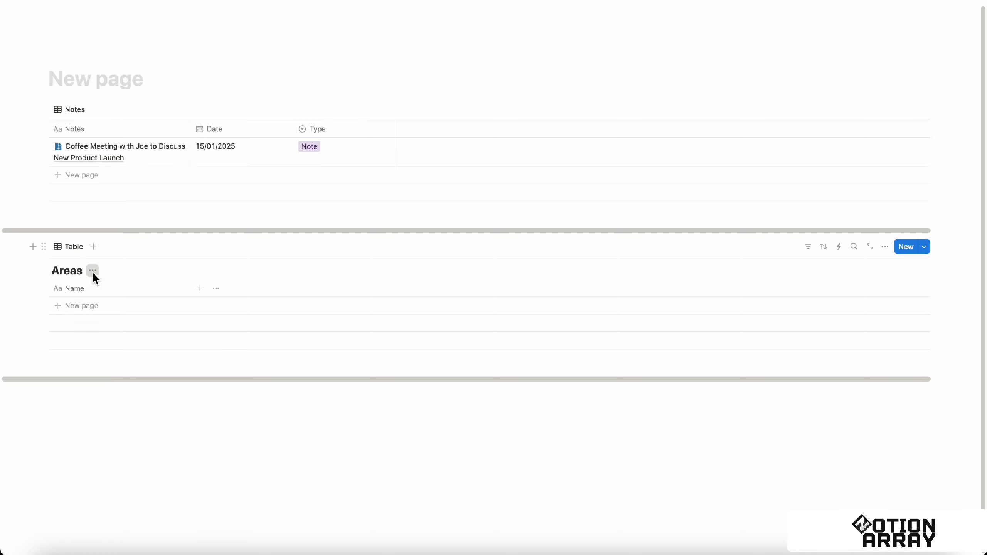
- Hide the Areas database's title and rename its table view to "Areas", checking the finished note-taking setup for reference
{"action": "left_click", "coordinate": [92, 271]}
{"action": "left_click", "coordinate": [112, 323]}
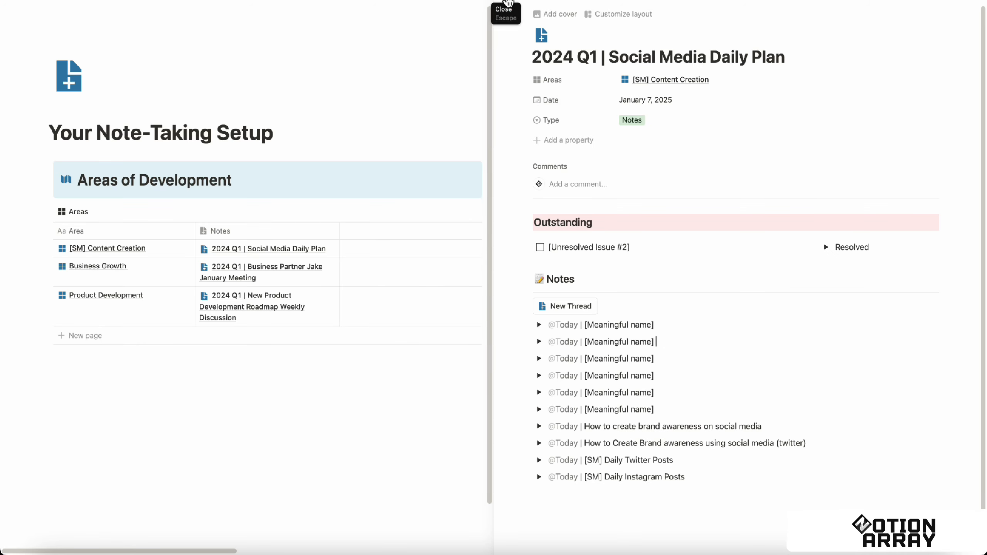
{"action": "key", "text": "Escape"}
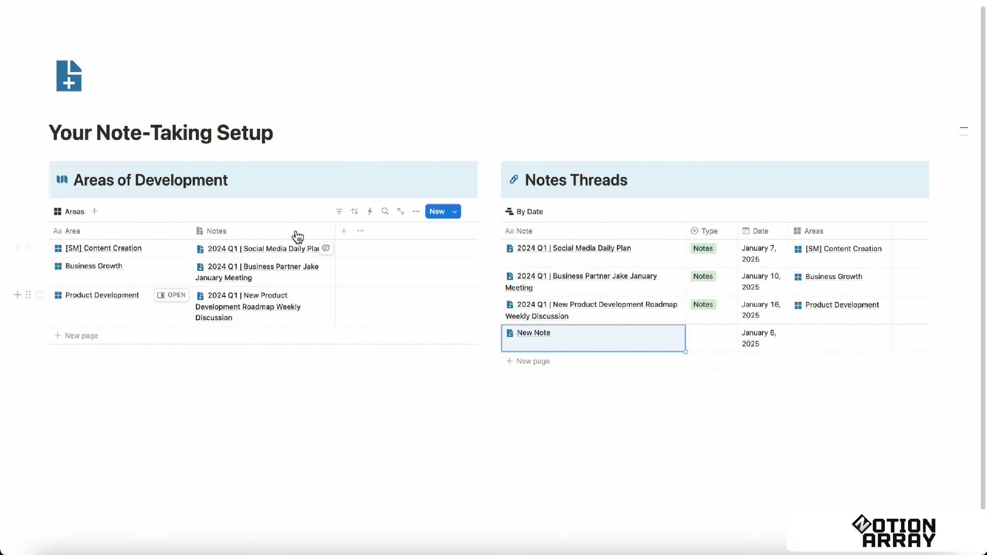
{"action": "left_click", "coordinate": [361, 426]}
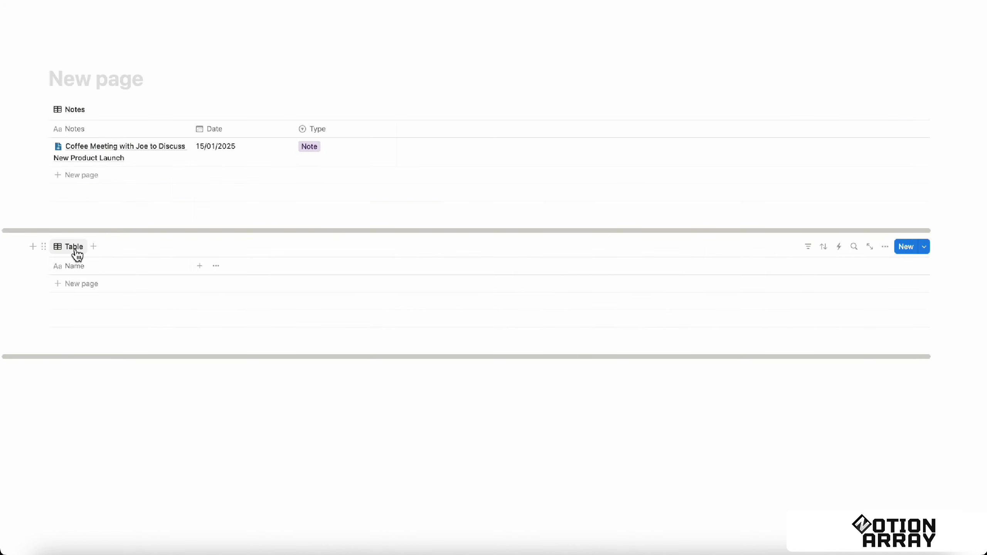
{"action": "left_click", "coordinate": [77, 250]}
{"action": "left_click", "coordinate": [92, 280]}
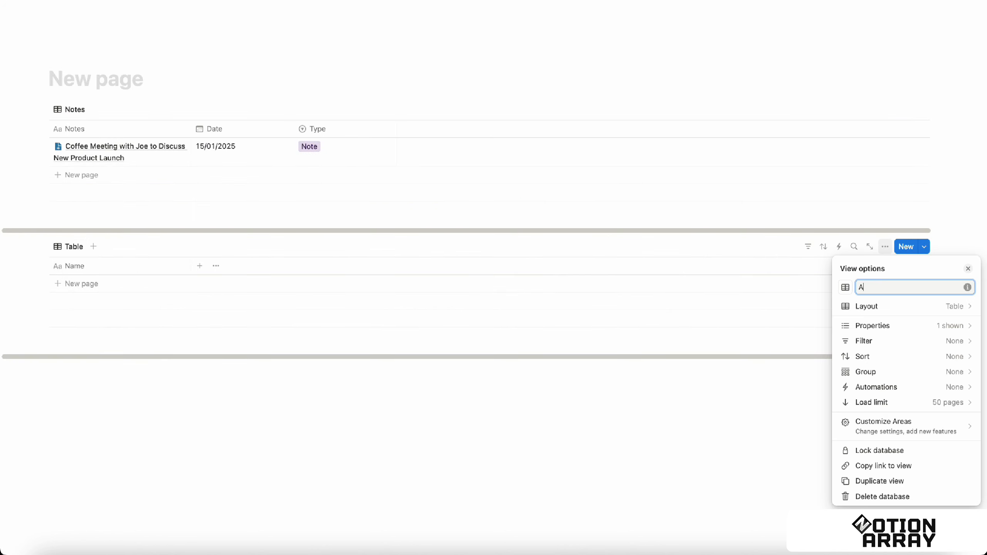
{"action": "left_click", "coordinate": [118, 418]}
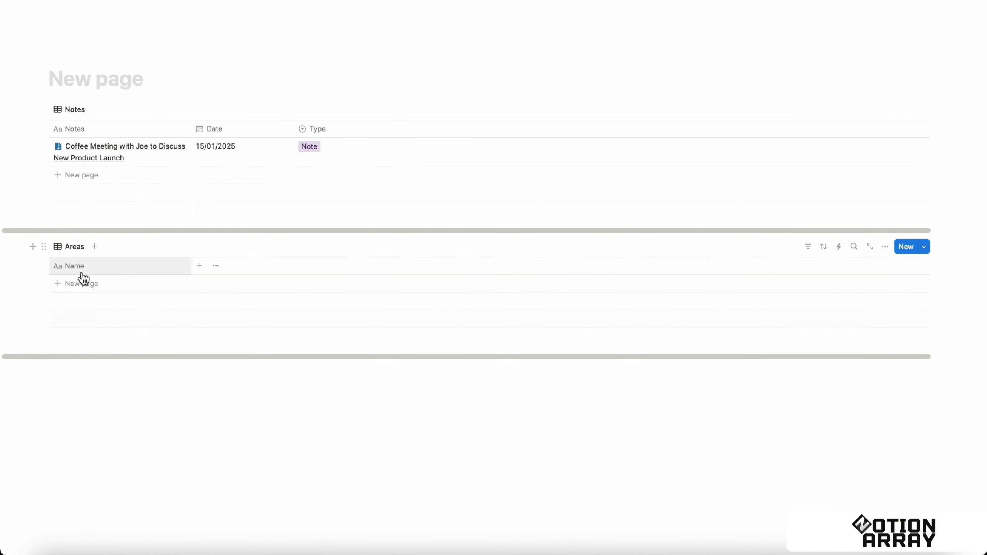
- Rename the Areas database's Name property to "Areas" and add a page named "Product Development"
{"action": "left_click", "coordinate": [81, 266]}
{"action": "double_click", "coordinate": [103, 287]}
{"action": "type", "text": "Areas"}
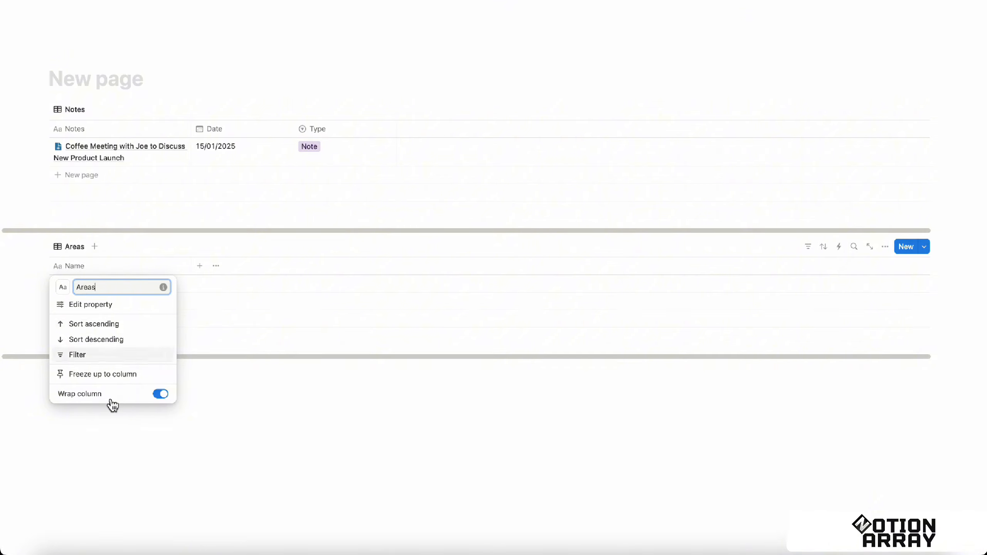
{"action": "left_click", "coordinate": [175, 507]}
{"action": "left_click", "coordinate": [95, 285]}
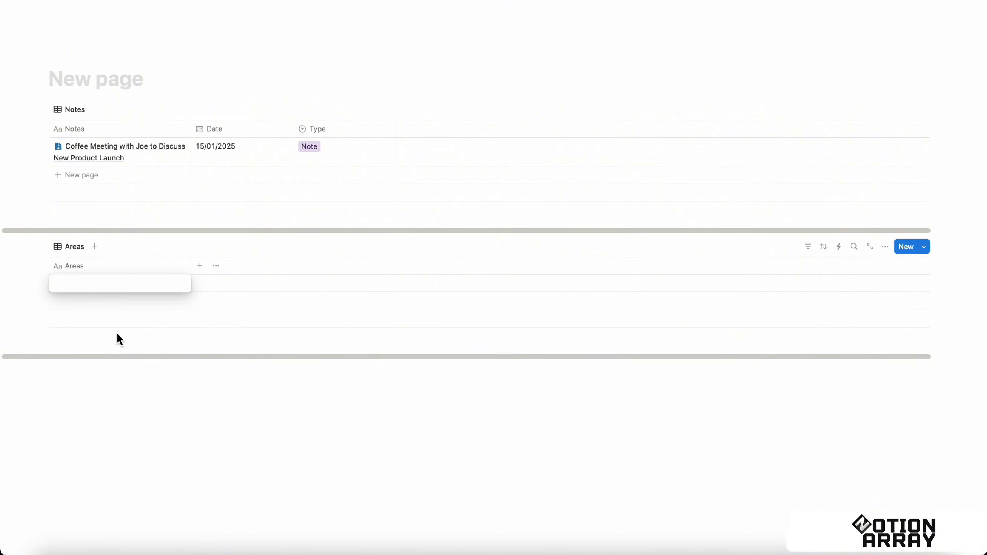
{"action": "type", "text": "Product Development"}
{"action": "key", "text": "Escape"}
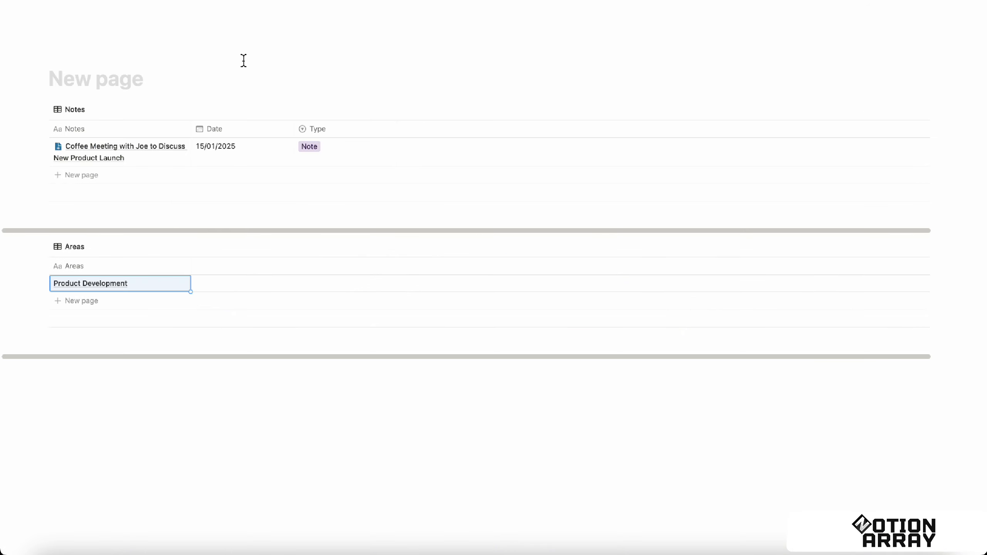
{"action": "left_click", "coordinate": [199, 265]}
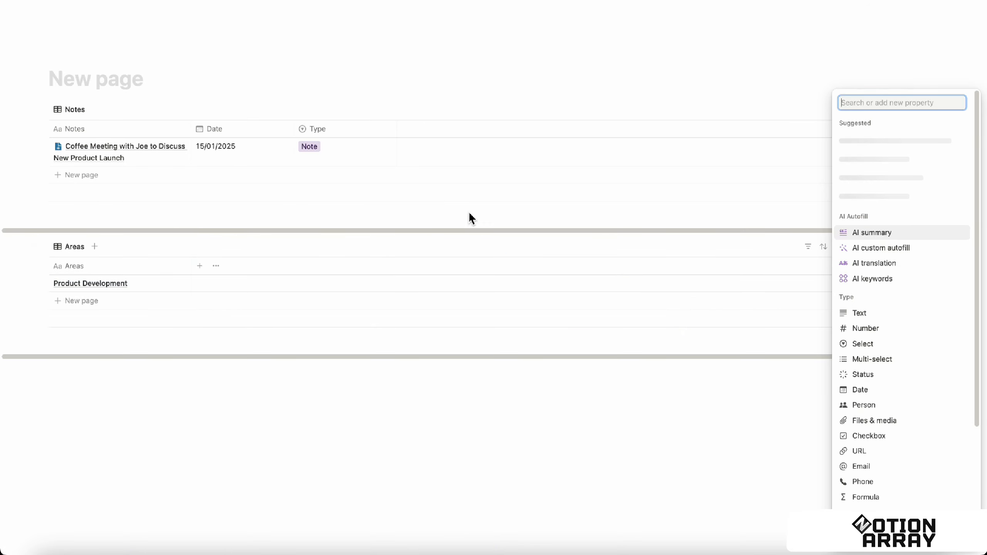
{"action": "type", "text": "rel"}
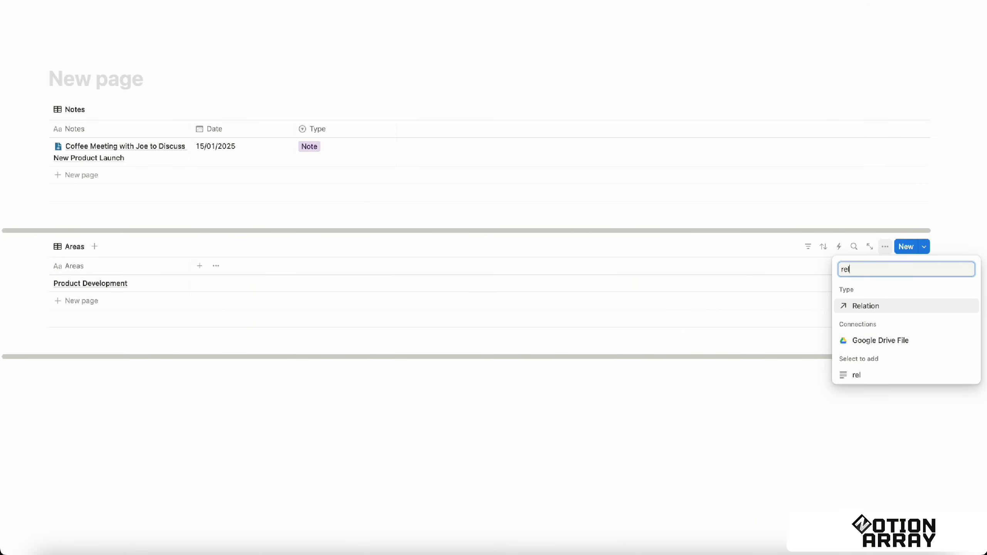
{"action": "left_click", "coordinate": [877, 339]}
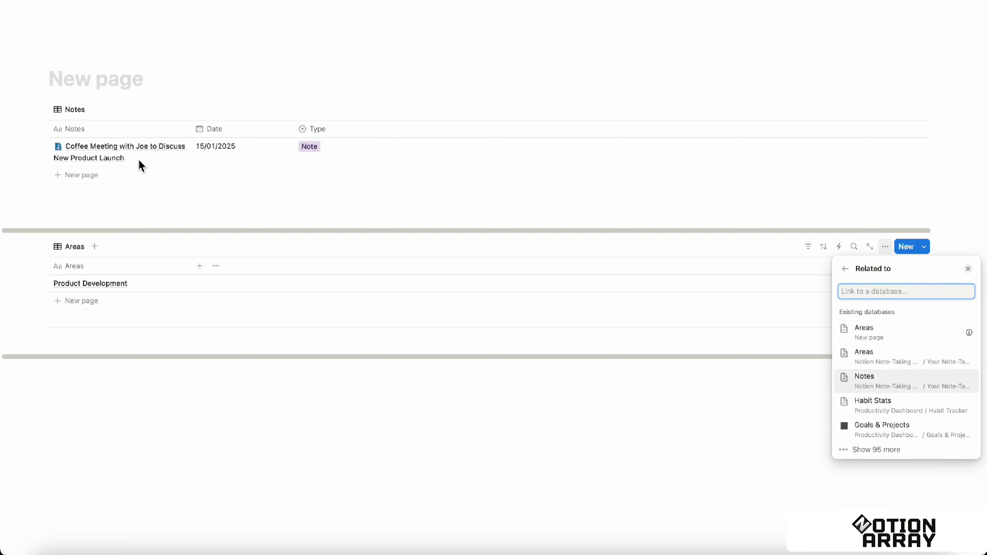
{"action": "key", "text": "Escape"}
- Add a two-way relation property from the Areas database to this page's Notes database, keeping the suggested property names
{"action": "left_click", "coordinate": [201, 267]}
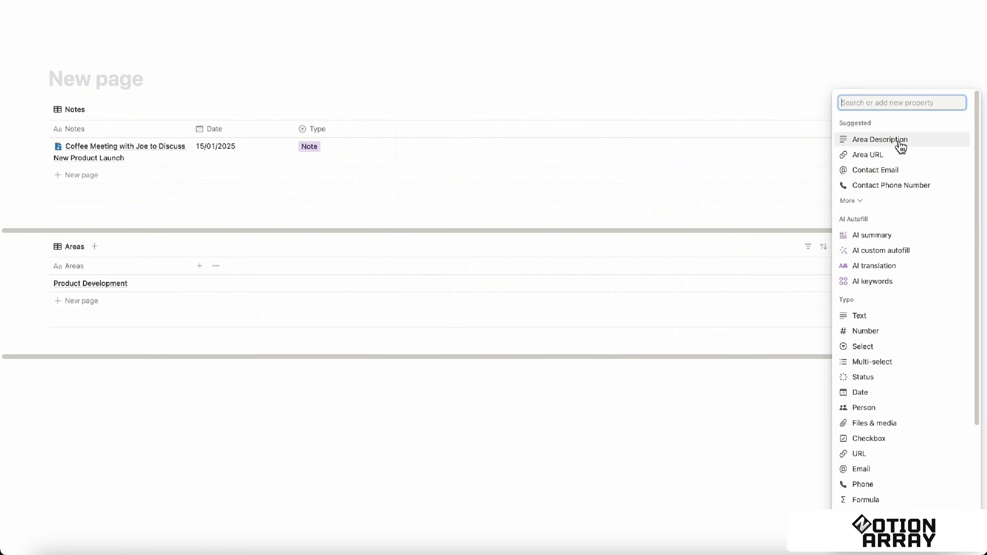
{"action": "type", "text": "a"}
{"action": "key", "text": "BackSpace"}
{"action": "type", "text": "rel"}
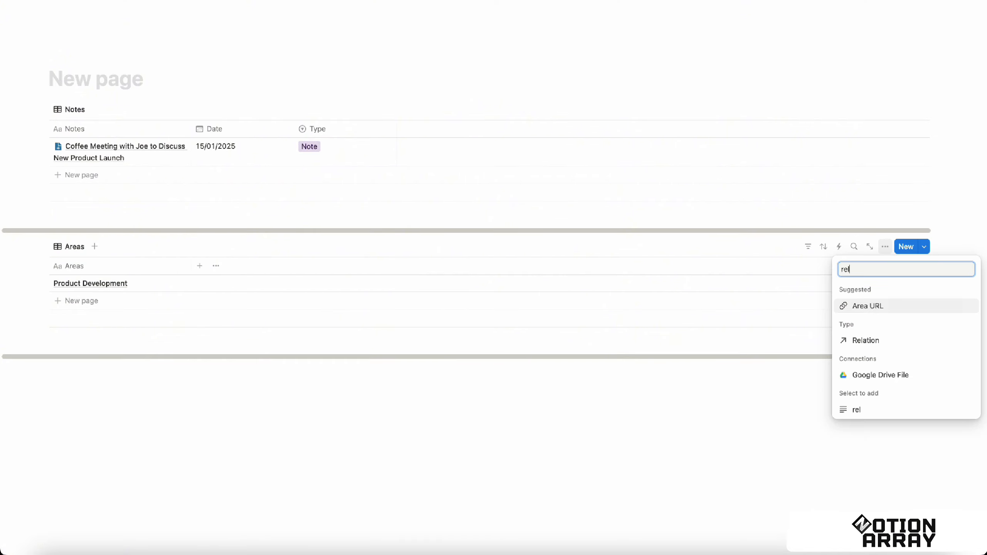
{"action": "left_click", "coordinate": [887, 340]}
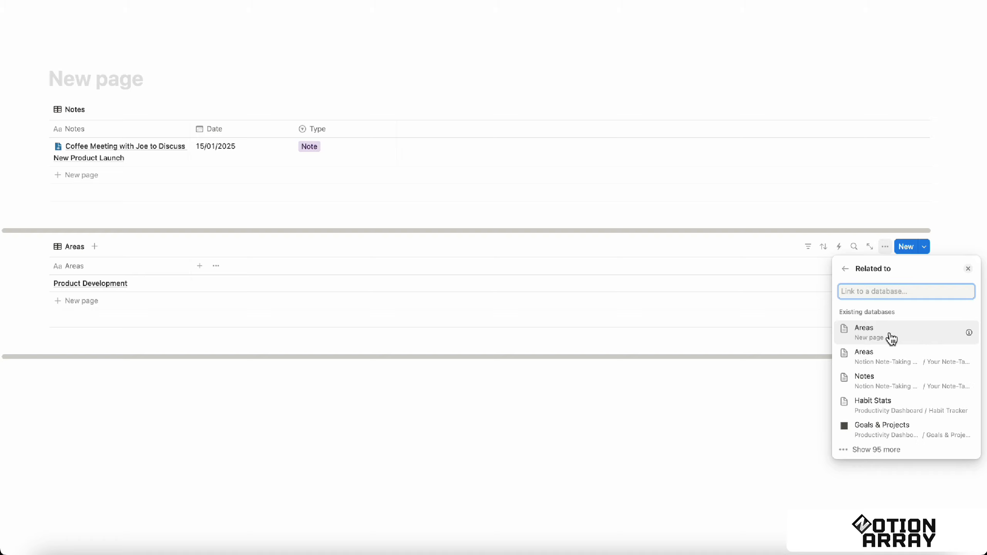
{"action": "type", "text": "notes"}
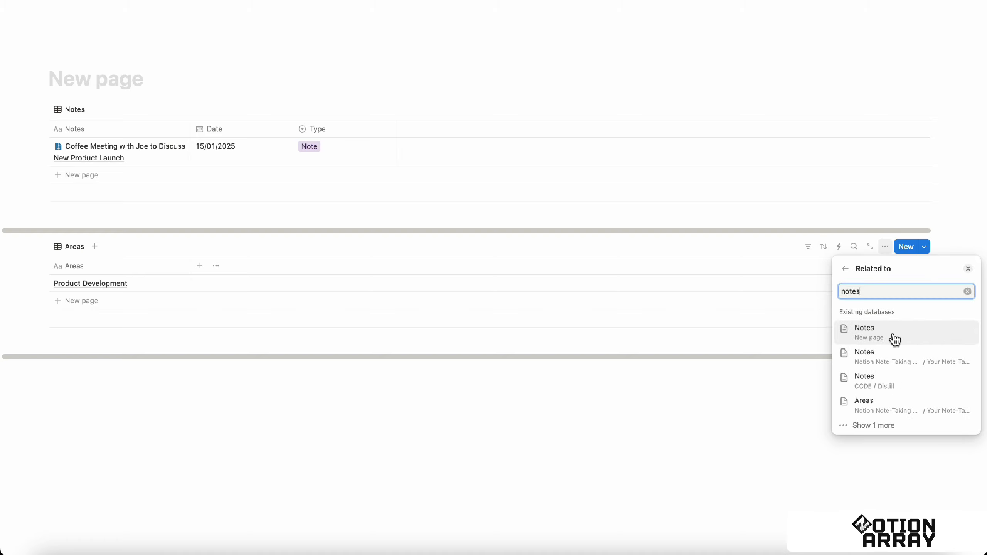
{"action": "left_click", "coordinate": [917, 338]}
{"action": "left_click", "coordinate": [965, 334]}
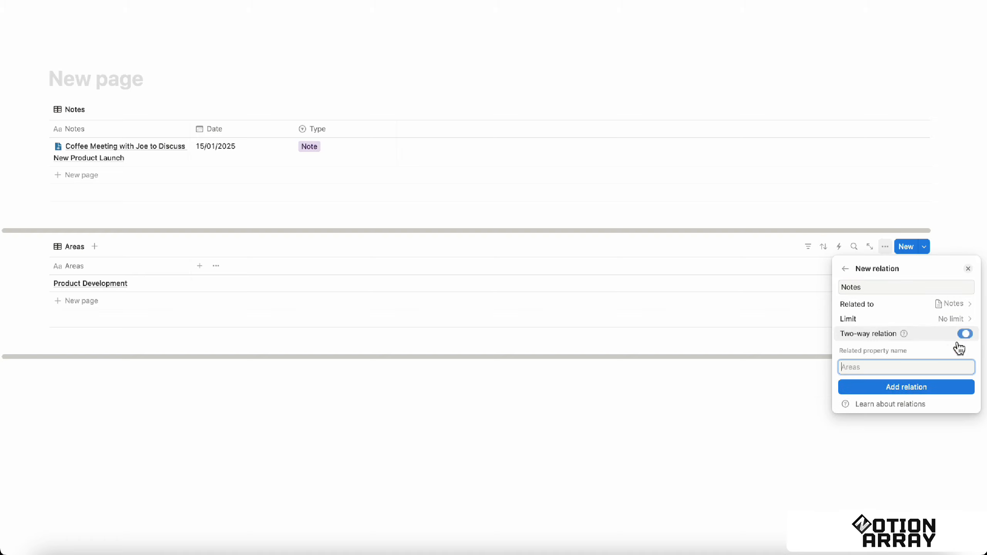
{"action": "left_click", "coordinate": [930, 389]}
{"action": "left_click", "coordinate": [297, 375]}
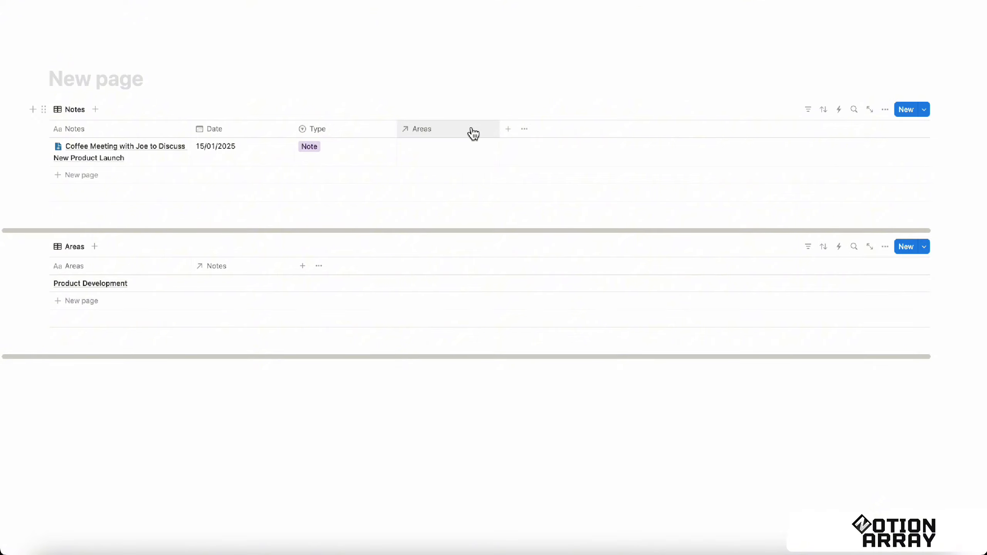
- Set the coffee meeting note's Areas relation to Product Development
{"action": "left_click", "coordinate": [461, 138]}
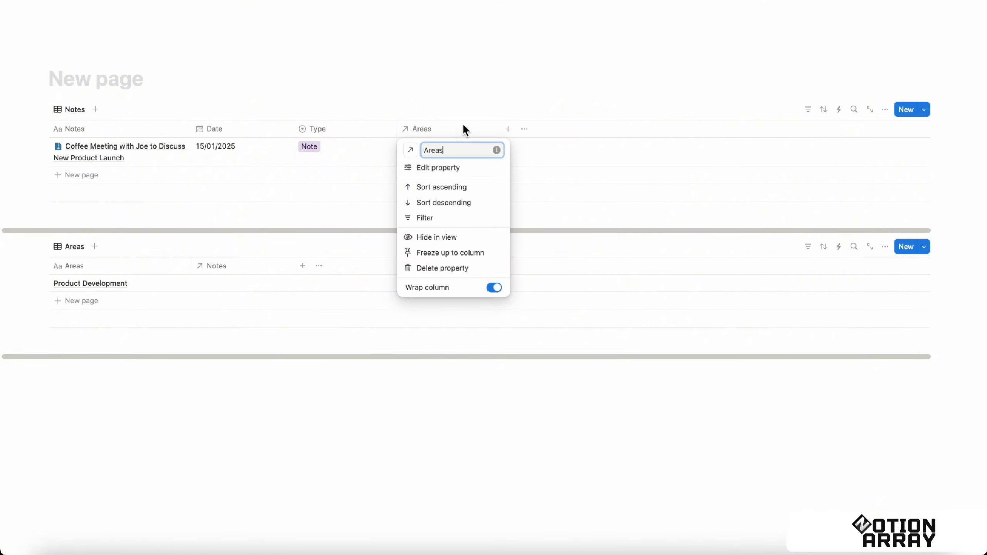
{"action": "left_click", "coordinate": [465, 90]}
{"action": "left_click", "coordinate": [452, 159]}
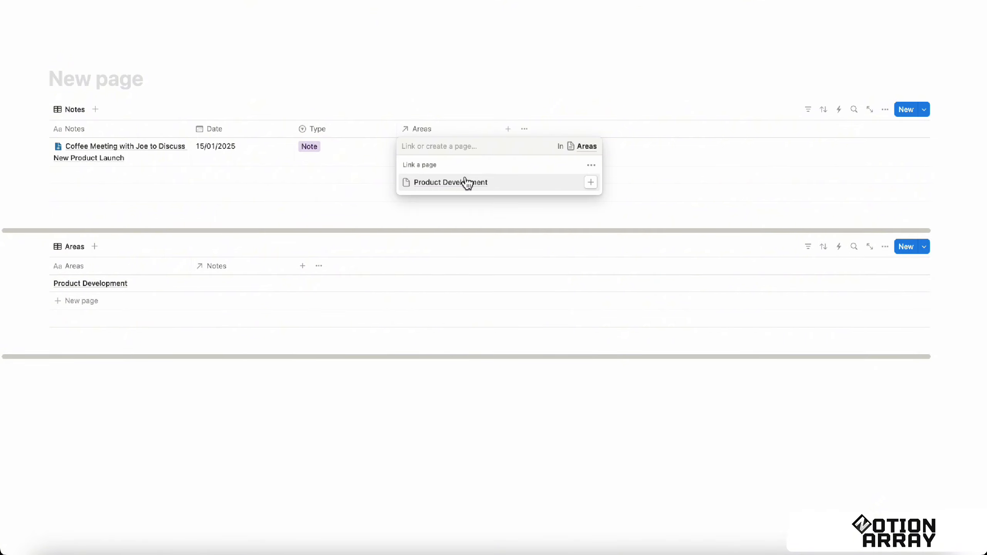
{"action": "left_click", "coordinate": [458, 182]}
{"action": "key", "text": "Escape"}
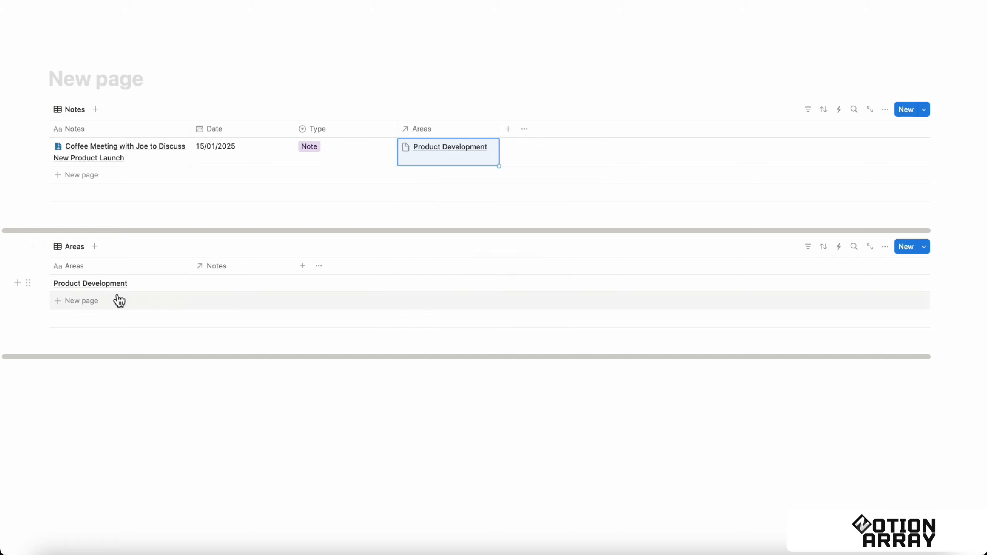
- Link the coffee meeting note in the Notes relation of the Product Development area
{"action": "left_click", "coordinate": [237, 285]}
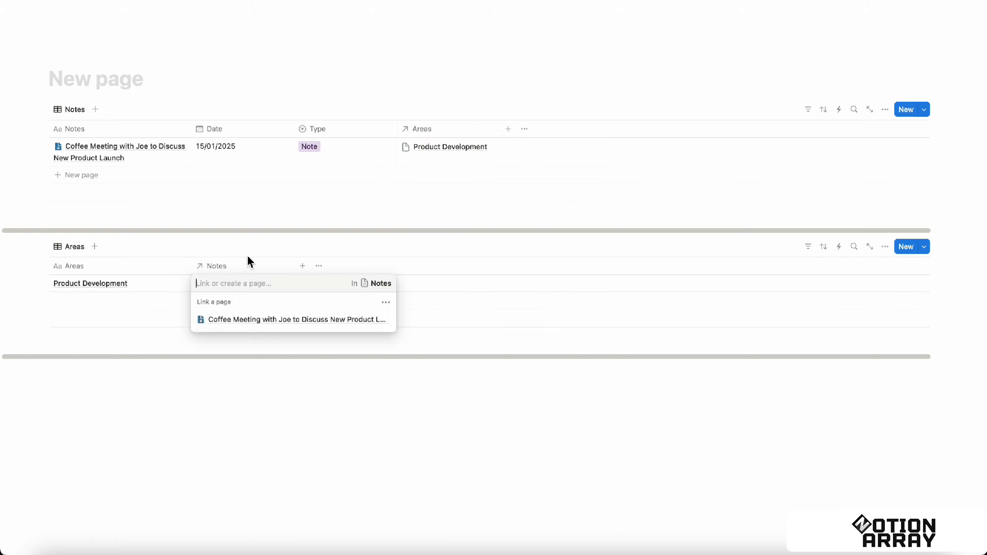
{"action": "left_click", "coordinate": [221, 321]}
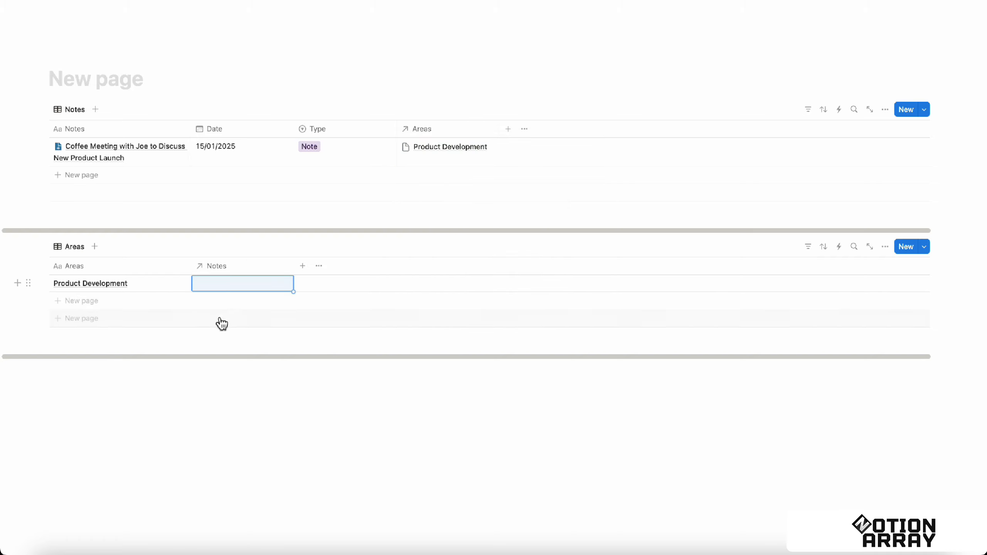
{"action": "left_click", "coordinate": [243, 432]}
- Change the icon of the Areas database's Notes property to the document icon
{"action": "left_click", "coordinate": [231, 267]}
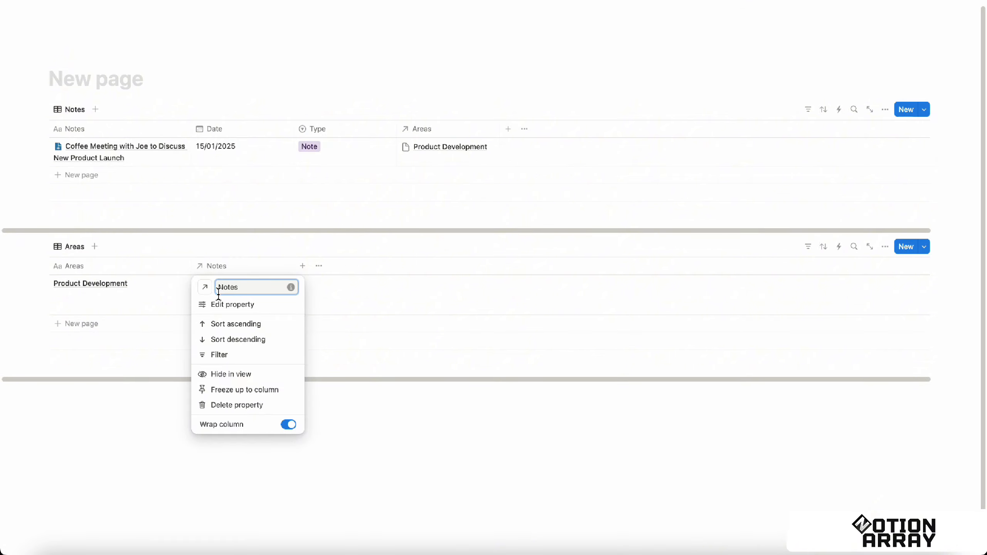
{"action": "left_click", "coordinate": [204, 287]}
{"action": "left_click", "coordinate": [135, 369]}
{"action": "left_click", "coordinate": [347, 399]}
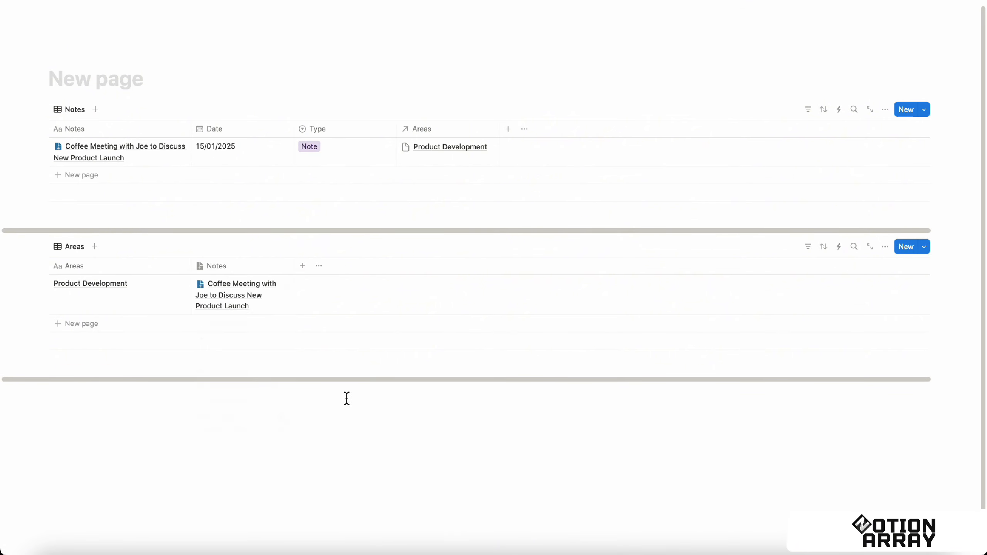
- Change the icon of the Notes database's Areas property to the staggered timeline bars icon
{"action": "left_click", "coordinate": [417, 129]}
{"action": "left_click", "coordinate": [411, 150]}
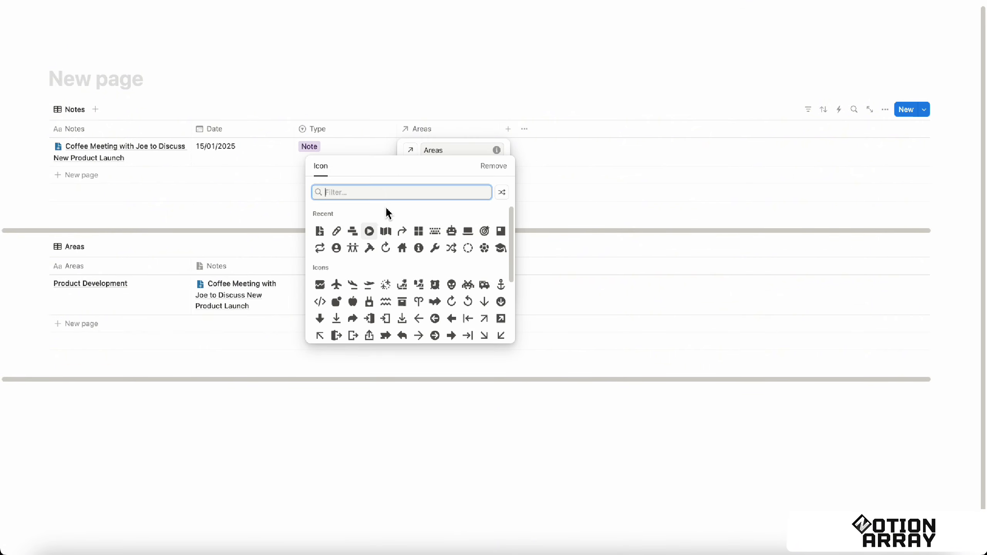
{"action": "left_click", "coordinate": [353, 231]}
{"action": "left_click", "coordinate": [220, 430]}
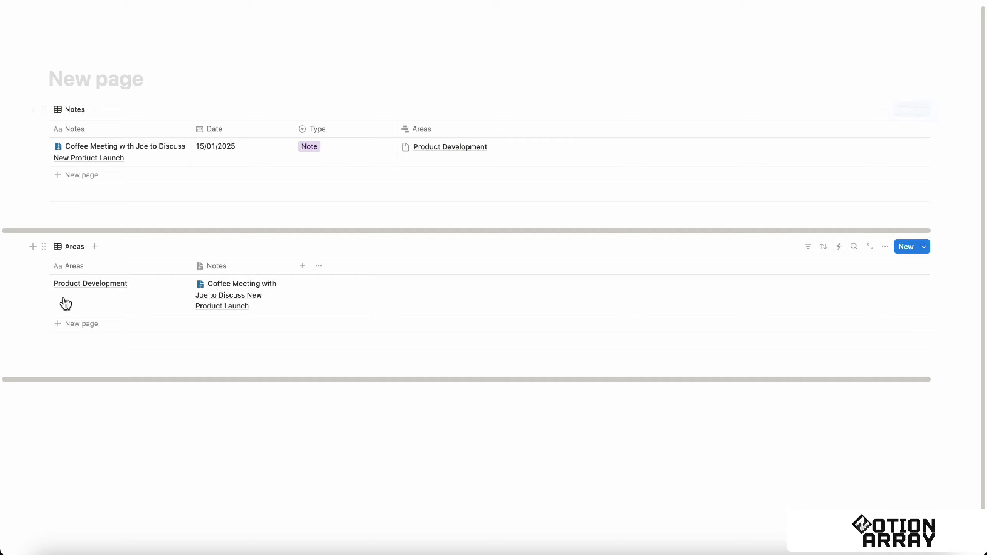
- Place the Areas database in a column before the Notes database and narrow its column so all Notes properties fit
{"action": "left_click_drag", "start_coordinate": [44, 247], "coordinate": [45, 140]}
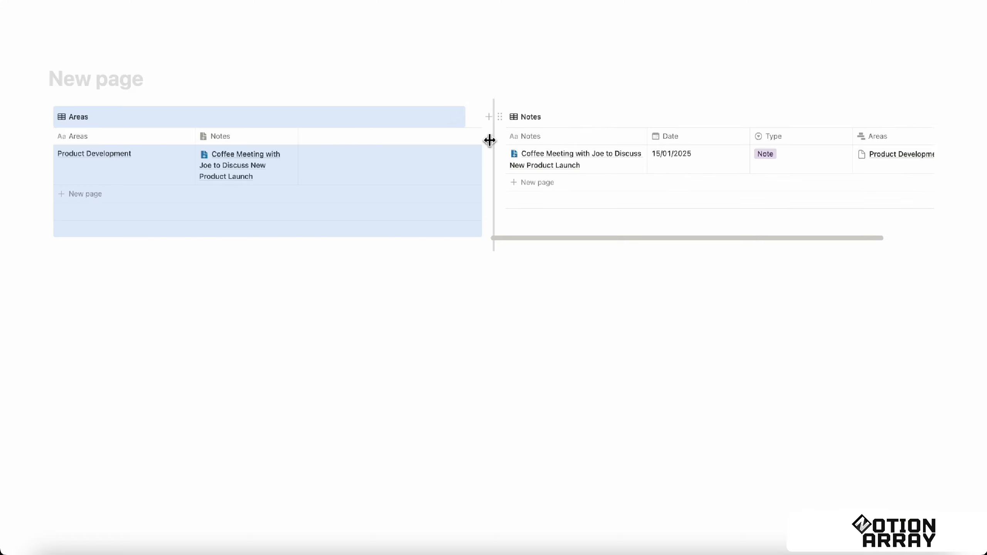
{"action": "left_click_drag", "start_coordinate": [493, 103], "coordinate": [373, 106]}
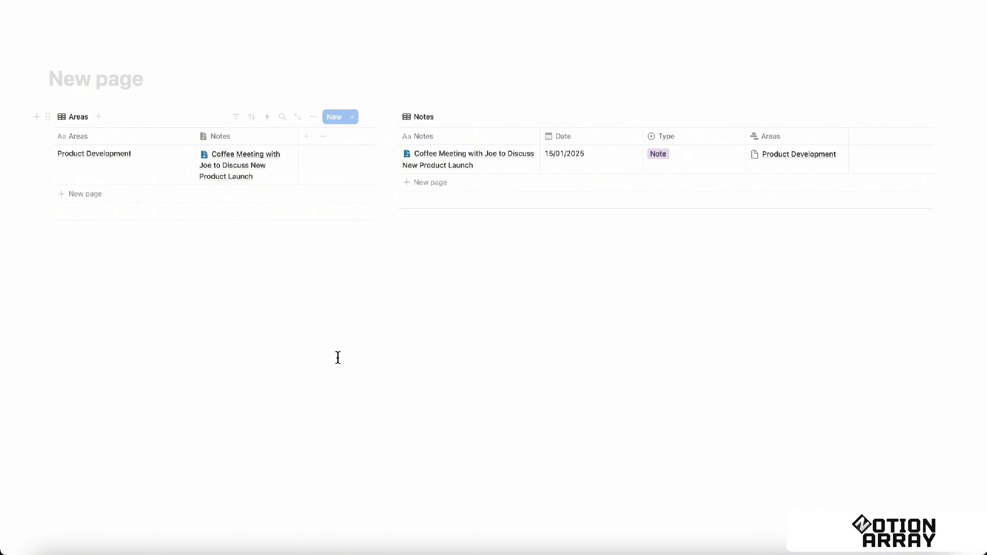
{"action": "left_click", "coordinate": [649, 279]}
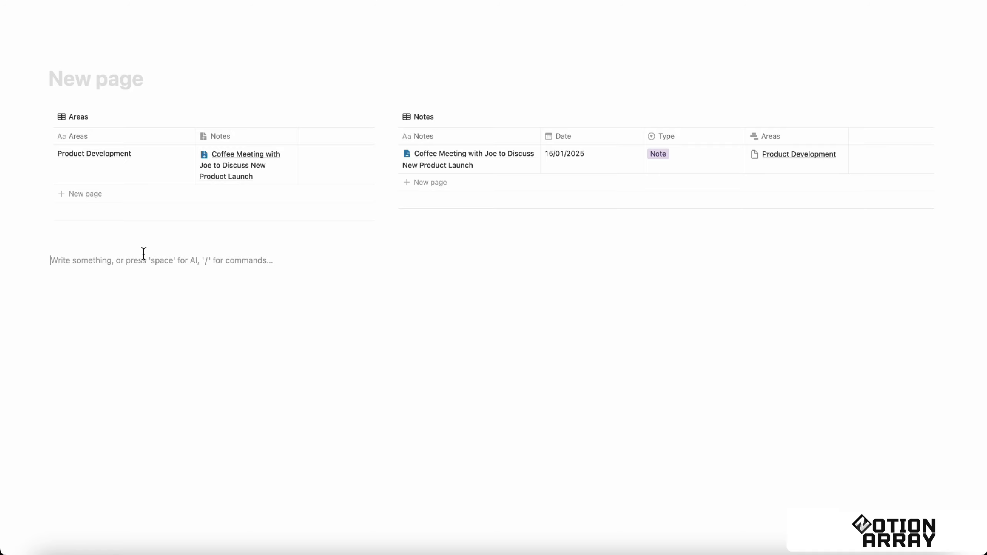
{"action": "left_click", "coordinate": [123, 78]}
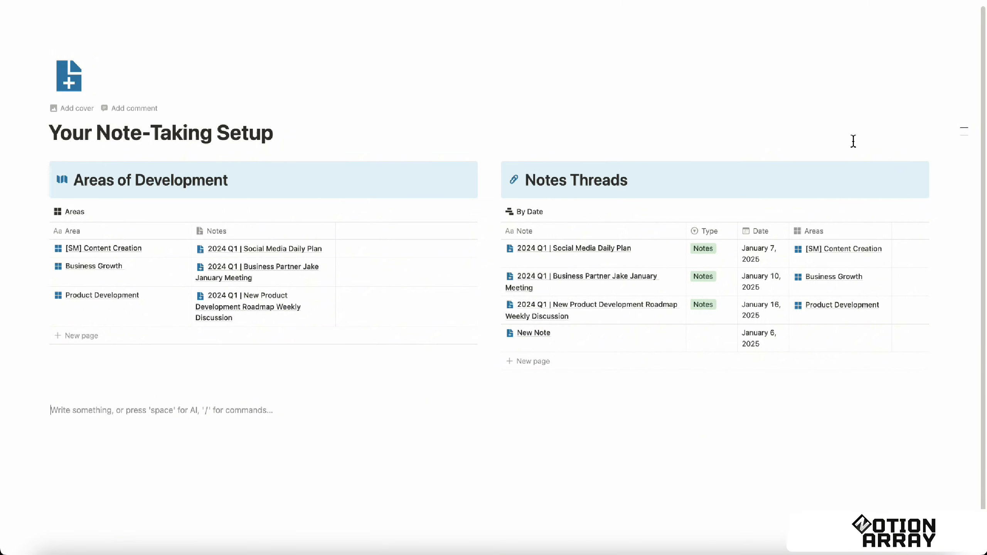
{"action": "mouse_move", "coordinate": [627, 186]}
{"action": "left_mouse_down"}
{"action": "mouse_move", "coordinate": [533, 180]}
{"action": "mouse_move", "coordinate": [642, 187]}
{"action": "left_mouse_up"}
{"action": "left_click", "coordinate": [524, 181]}
{"action": "left_click", "coordinate": [642, 188]}
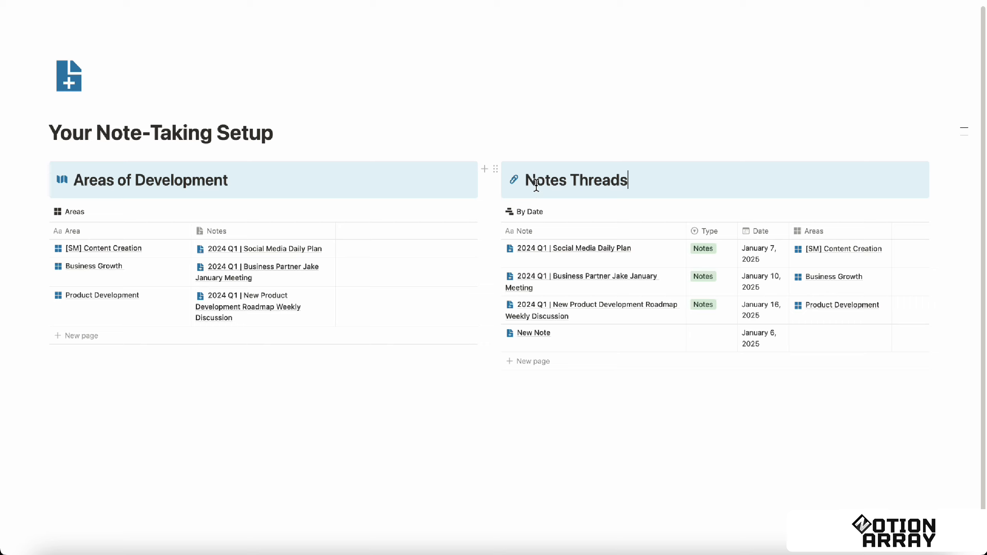
{"action": "left_click_drag", "start_coordinate": [529, 184], "coordinate": [624, 179]}
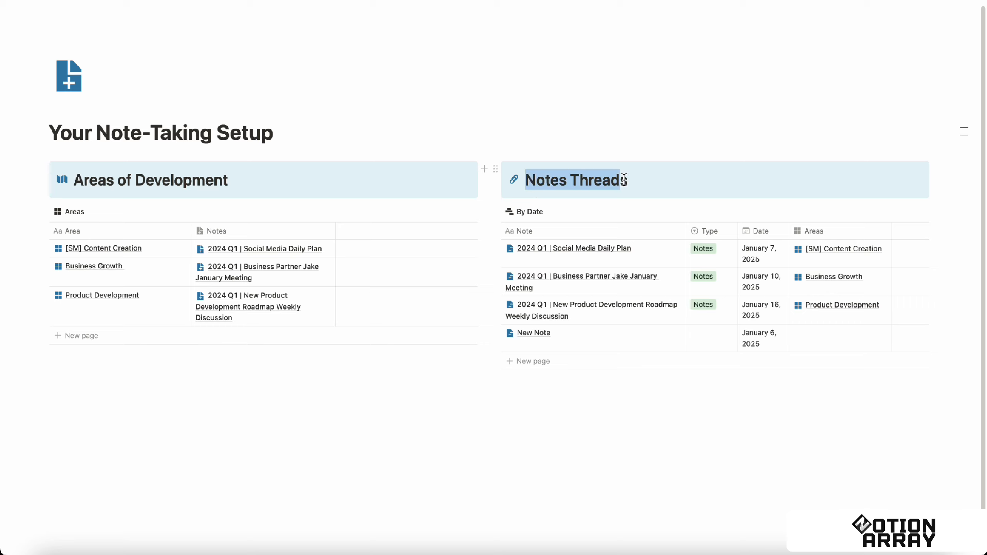
{"action": "left_click", "coordinate": [536, 182]}
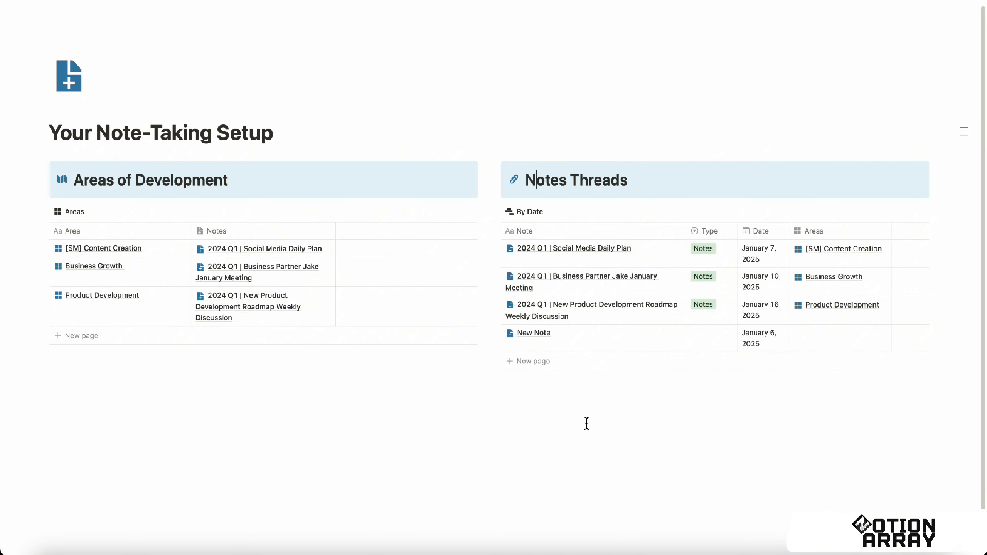
{"action": "left_click", "coordinate": [342, 441]}
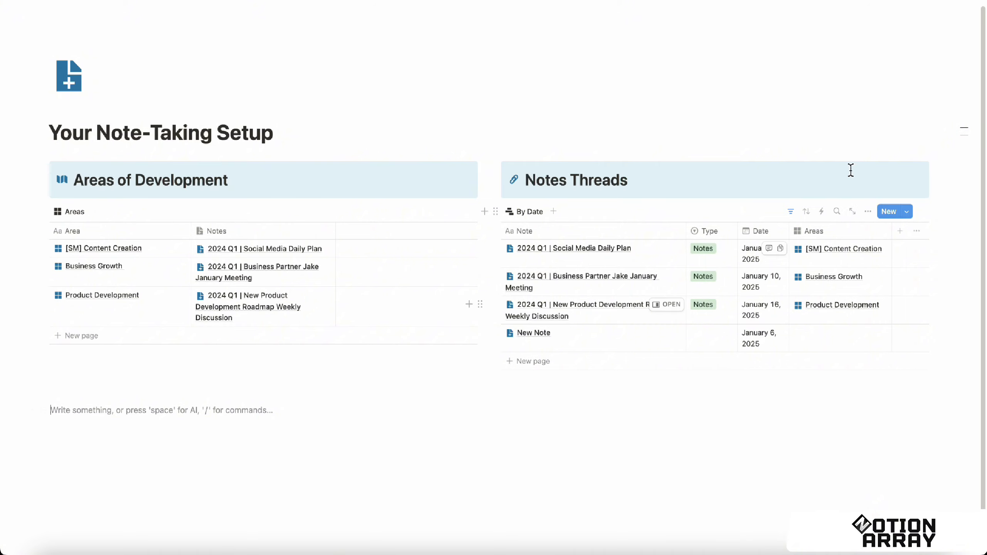
{"action": "left_click", "coordinate": [533, 137]}
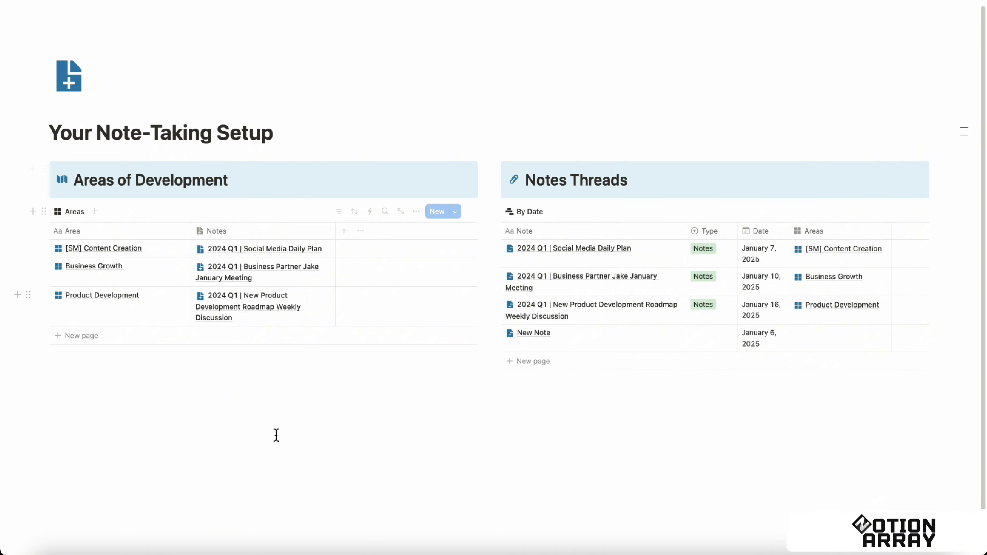
{"action": "left_click", "coordinate": [367, 458]}
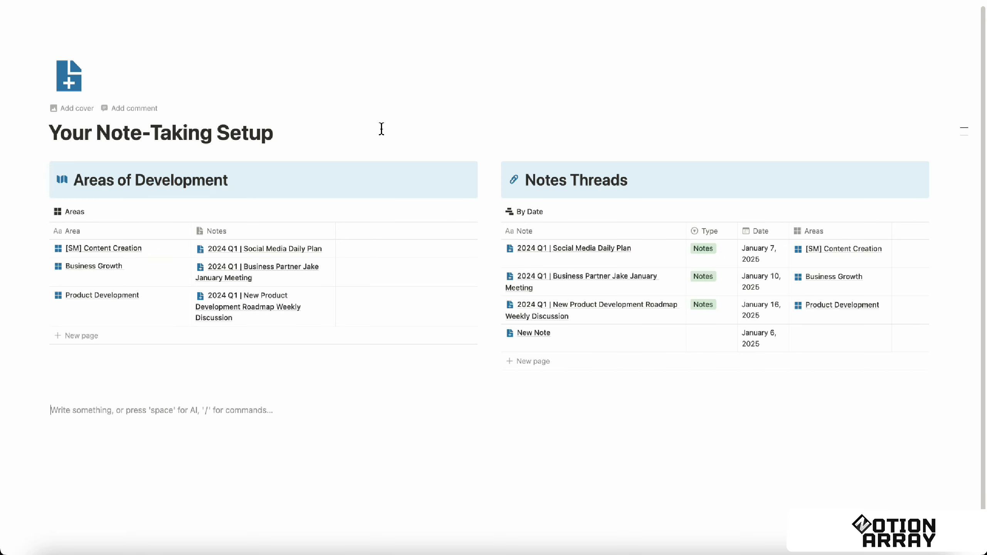
{"action": "left_click", "coordinate": [277, 132]}
{"action": "left_click", "coordinate": [226, 136]}
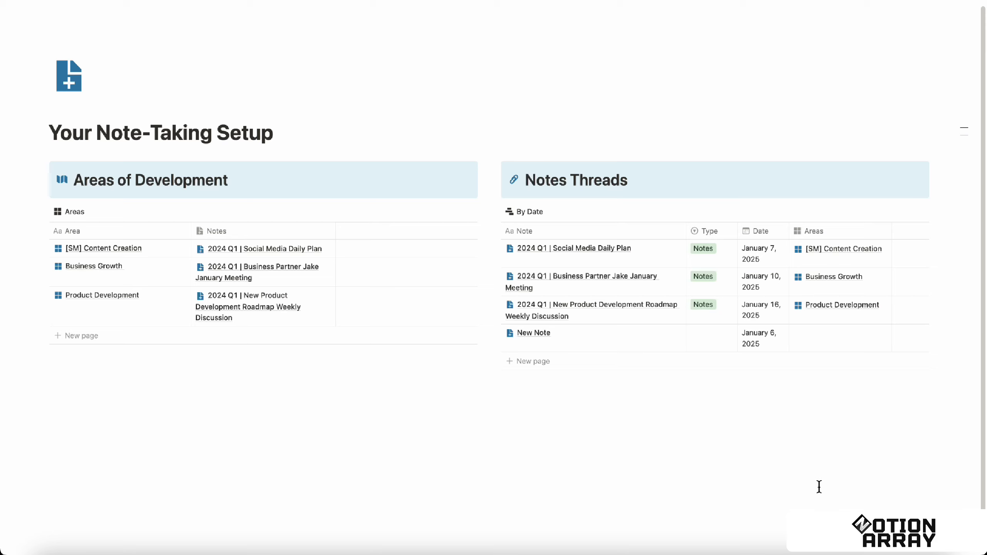
{"action": "left_click", "coordinate": [780, 438]}
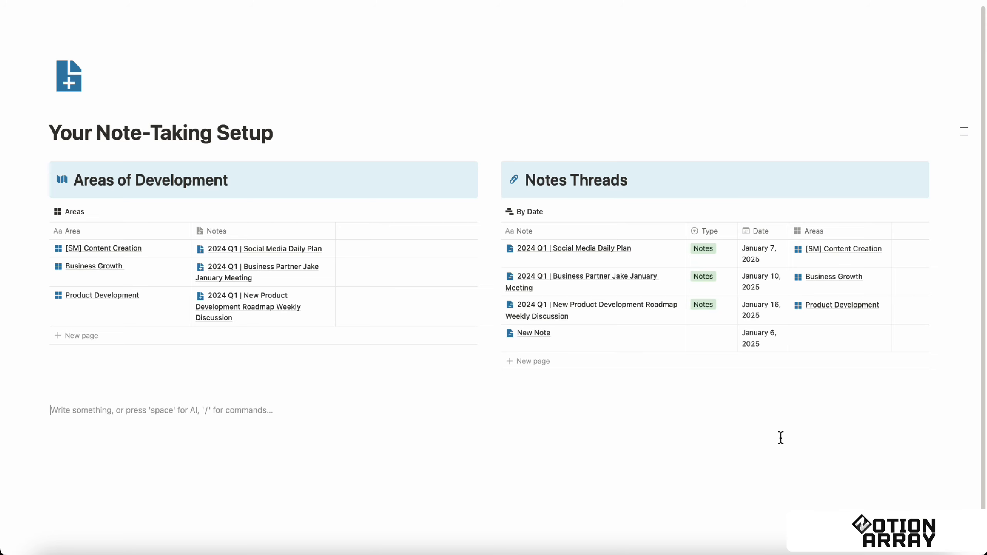